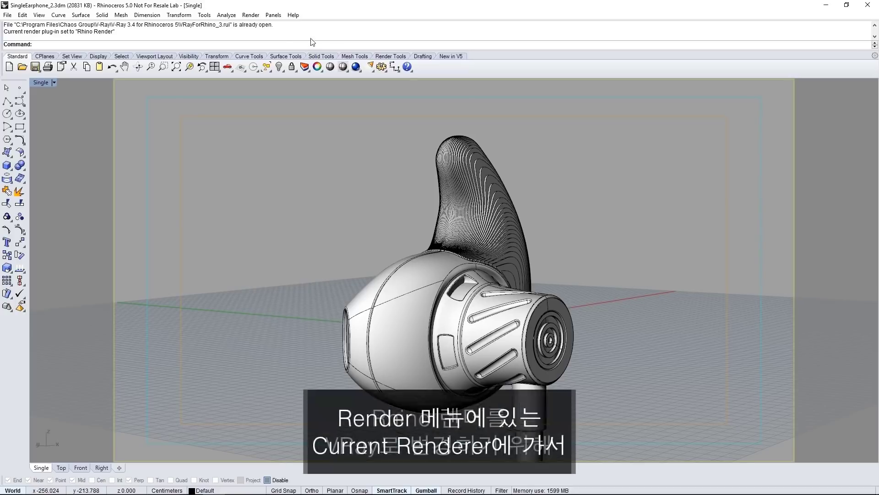
# Make V-Ray for Rhino the current renderer and dock its toolbar beside the standard tools.
pyautogui.click(250, 14)
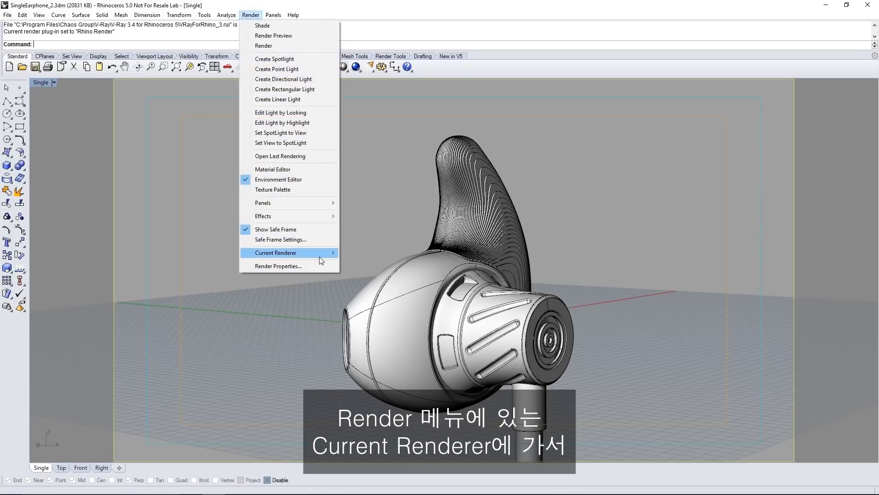
pyautogui.moveTo(319, 257)
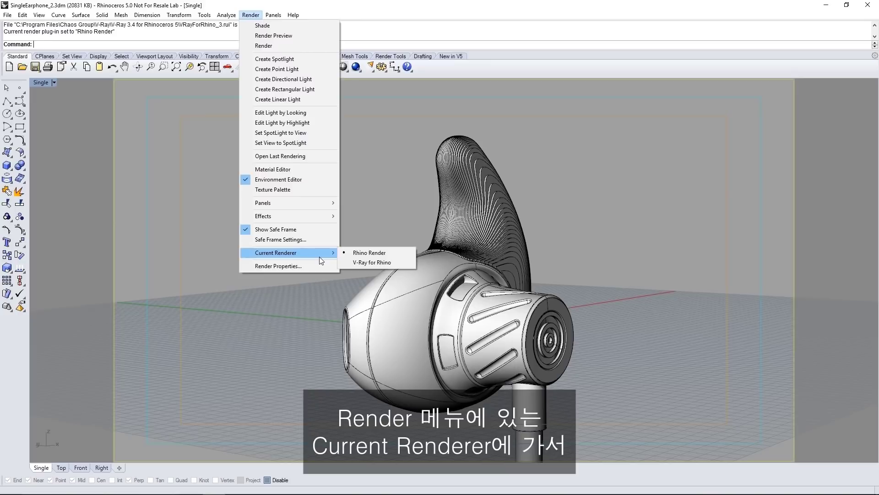
pyautogui.click(398, 262)
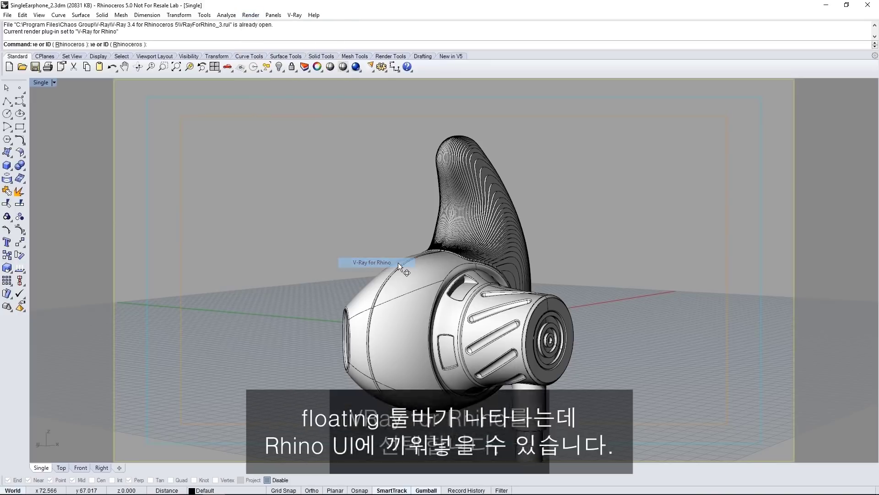
pyautogui.moveTo(736, 122); pyautogui.dragTo(820, 73)
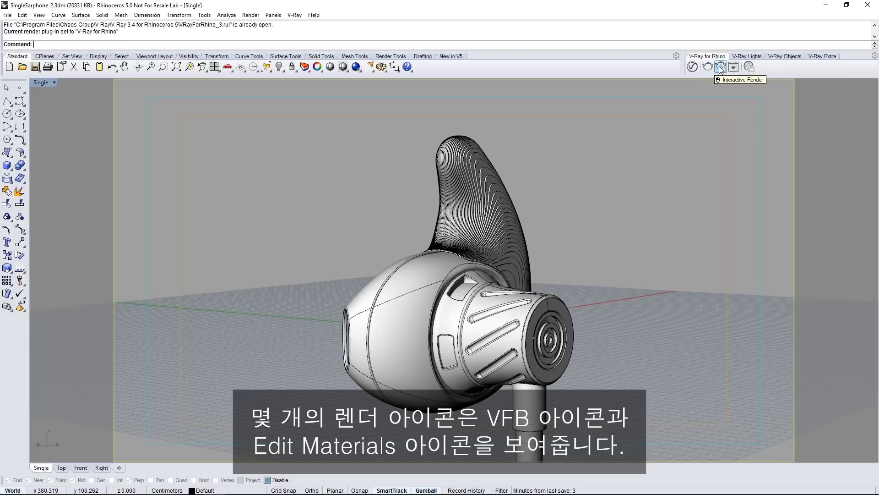
# Browse the V-Ray toolbar's lights, objects and extra tools, then return to the main V-Ray tools.
pyautogui.click(751, 57)
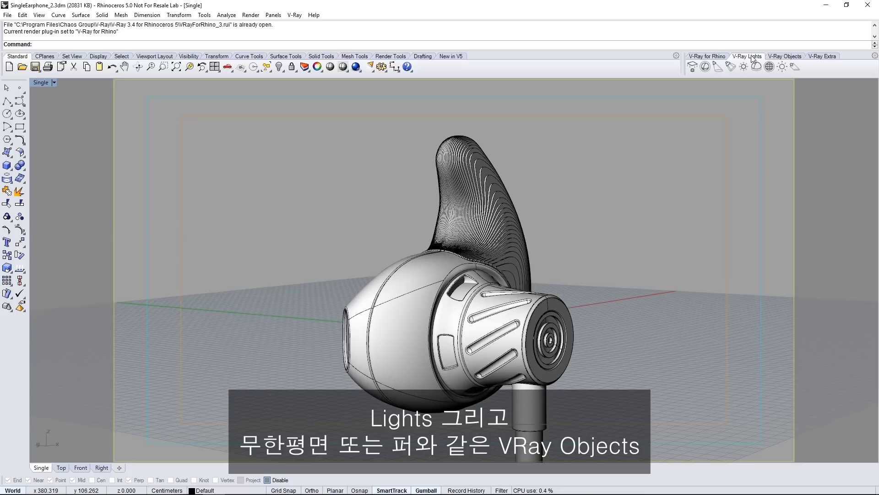
pyautogui.click(786, 57)
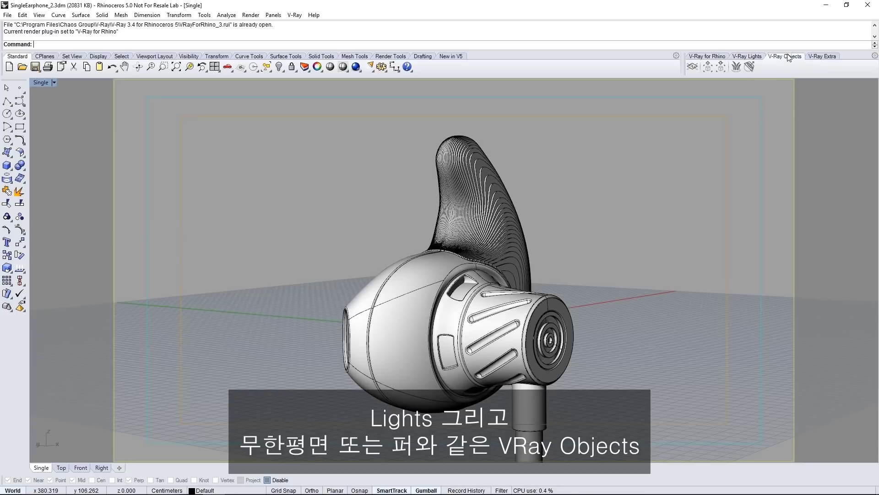
pyautogui.click(814, 56)
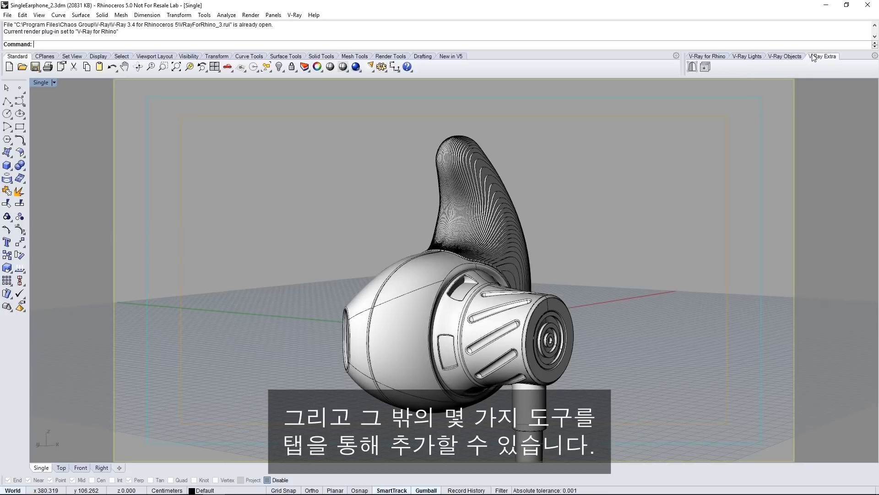
pyautogui.click(711, 57)
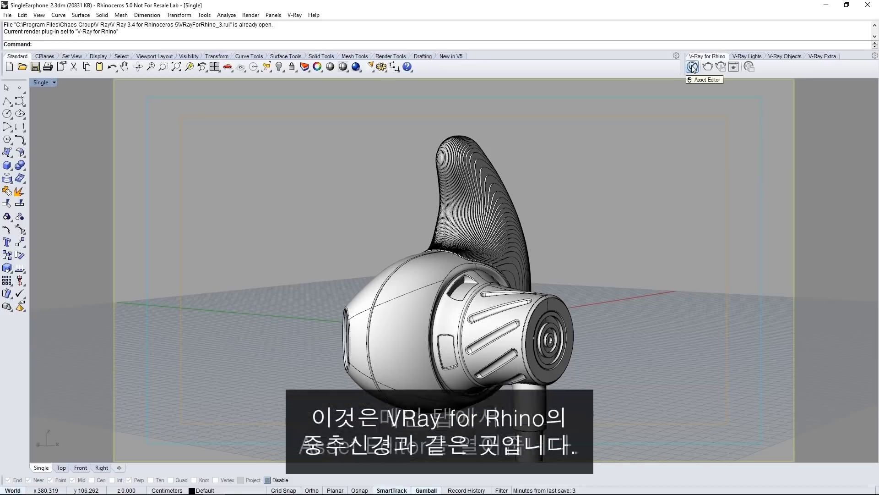
# In the V-Ray Asset Editor, review the Lights and Geometry lists, then show the render Settings.
pyautogui.click(693, 67)
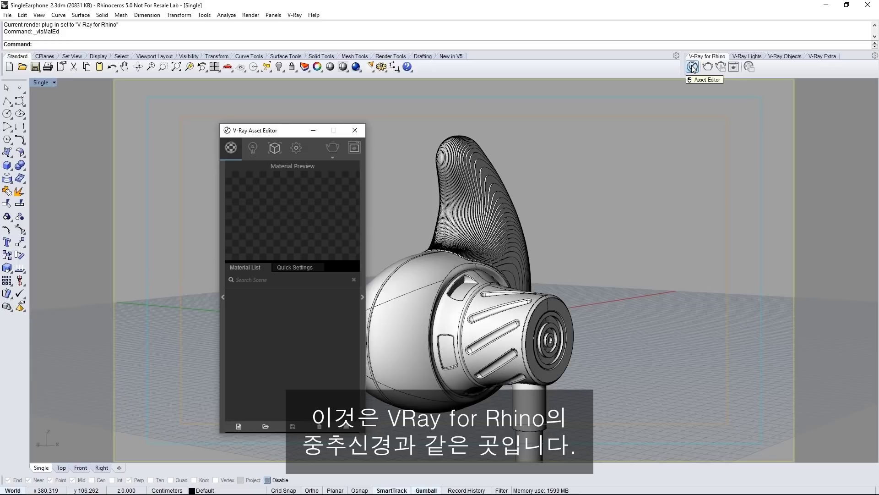
pyautogui.hotkey('ctrl', 'a')
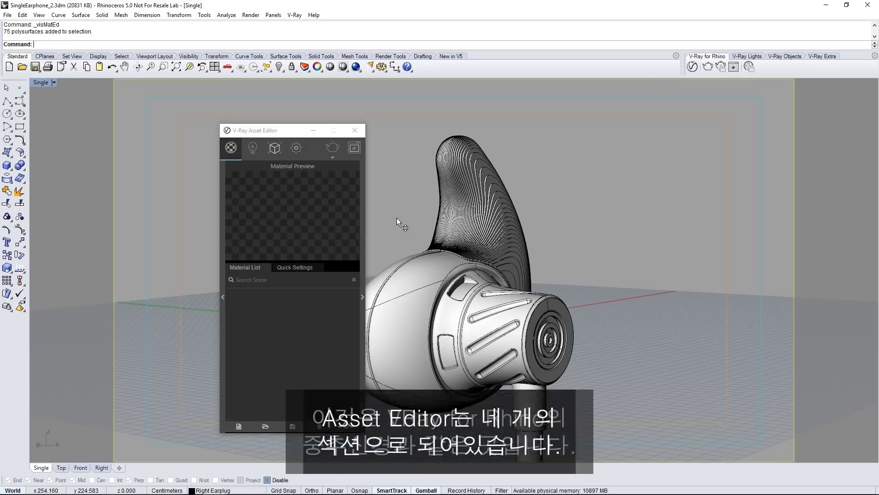
pyautogui.click(393, 205)
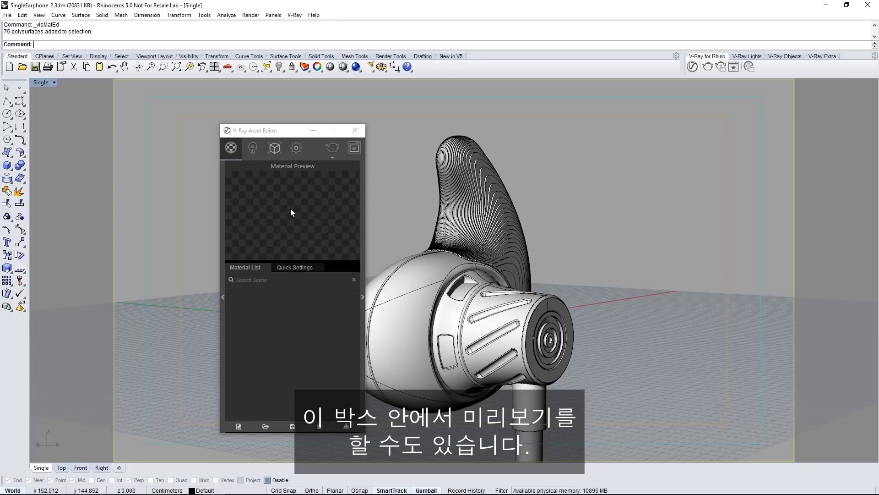
pyautogui.click(254, 149)
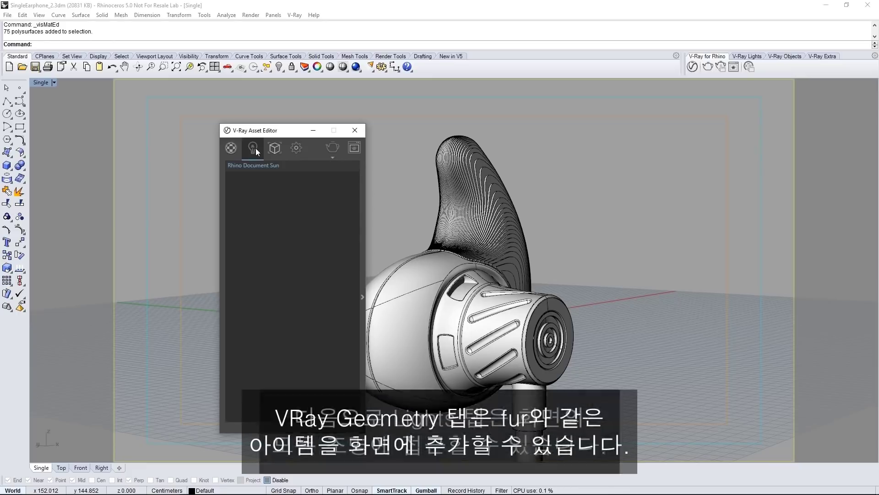
pyautogui.click(275, 148)
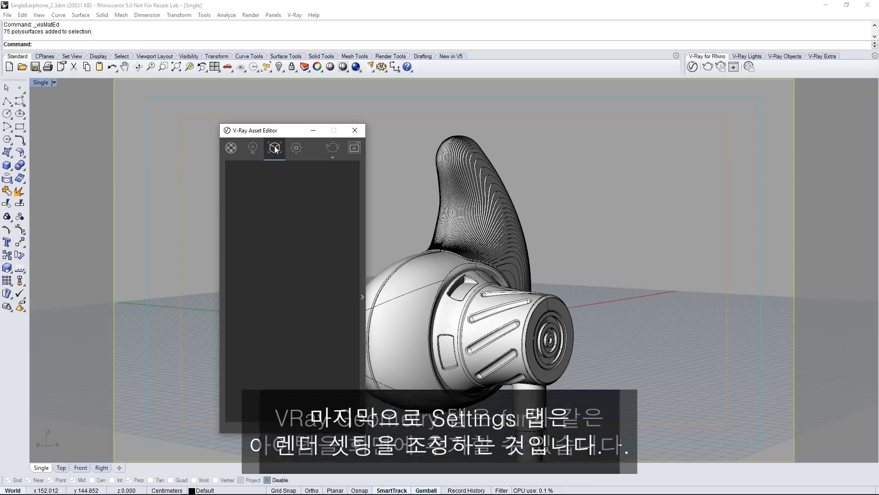
pyautogui.click(301, 146)
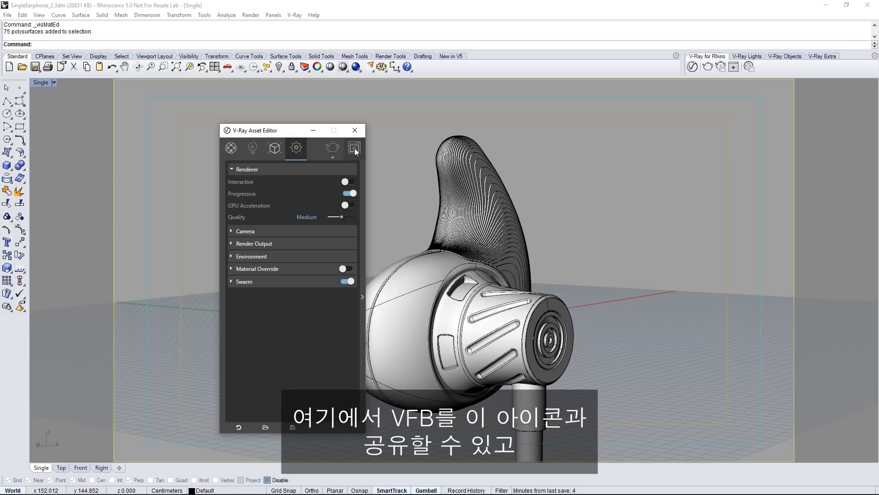
# Start a V-Ray Interactive render, place the frame buffer beside the Asset Editor, and show Materials.
pyautogui.click(333, 157)
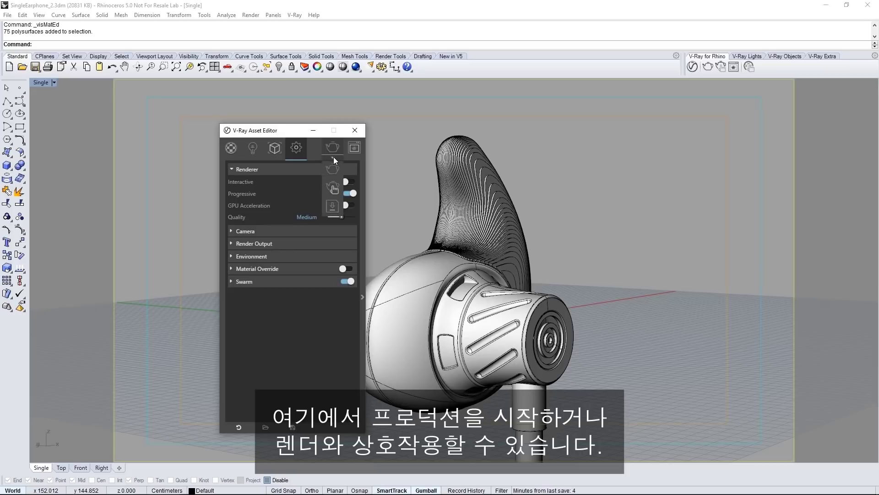
pyautogui.click(333, 189)
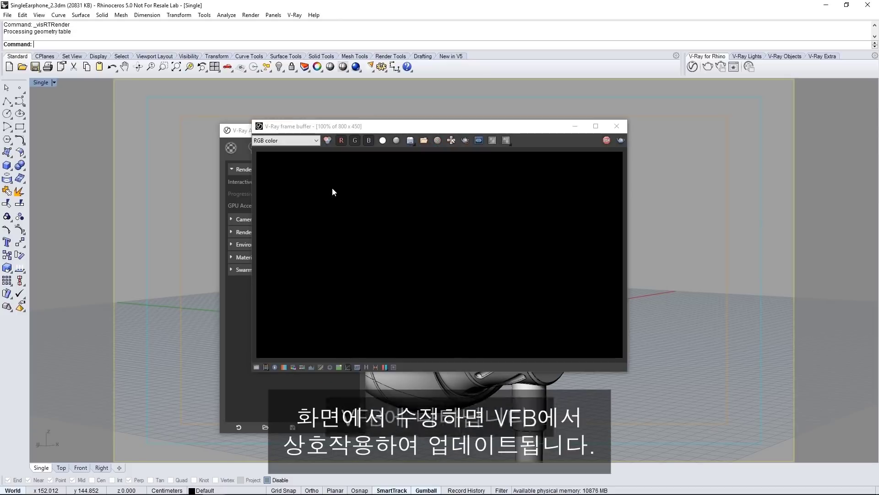
pyautogui.moveTo(439, 133); pyautogui.dragTo(675, 168)
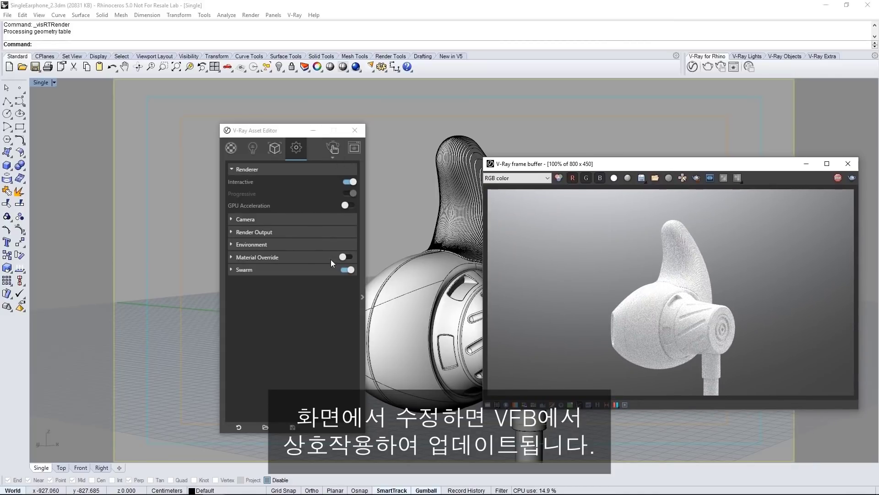
pyautogui.click(231, 147)
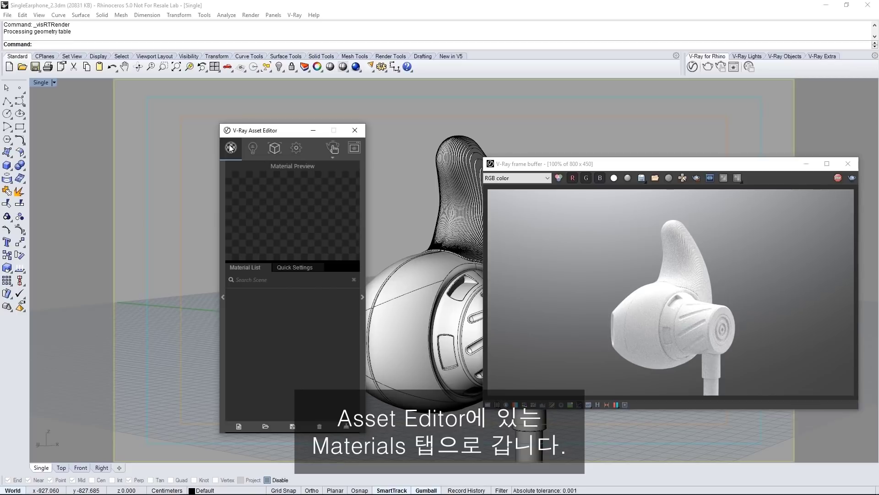
# Add a Generic V-Ray material and rename it 'Cord'.
pyautogui.click(239, 427)
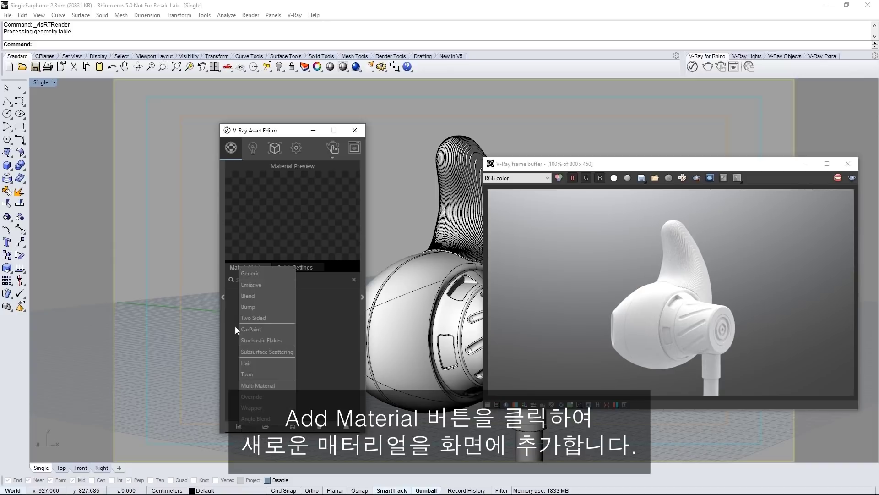
pyautogui.click(247, 273)
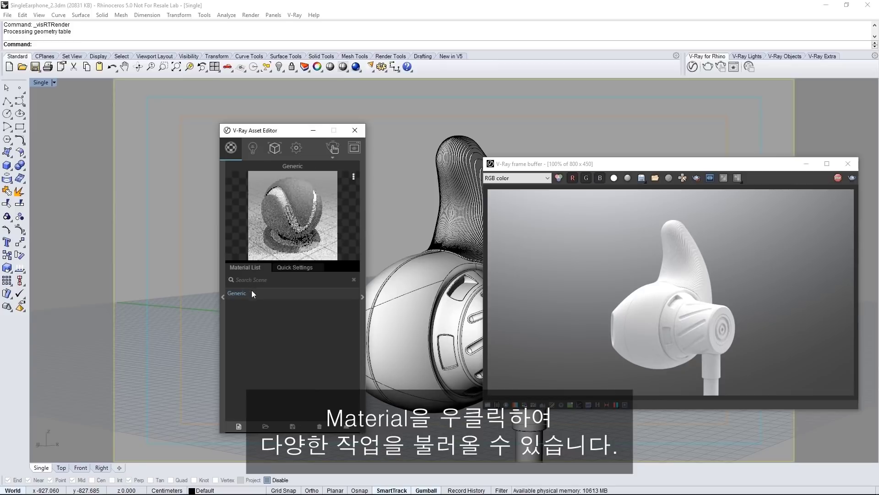
pyautogui.rightClick(252, 293)
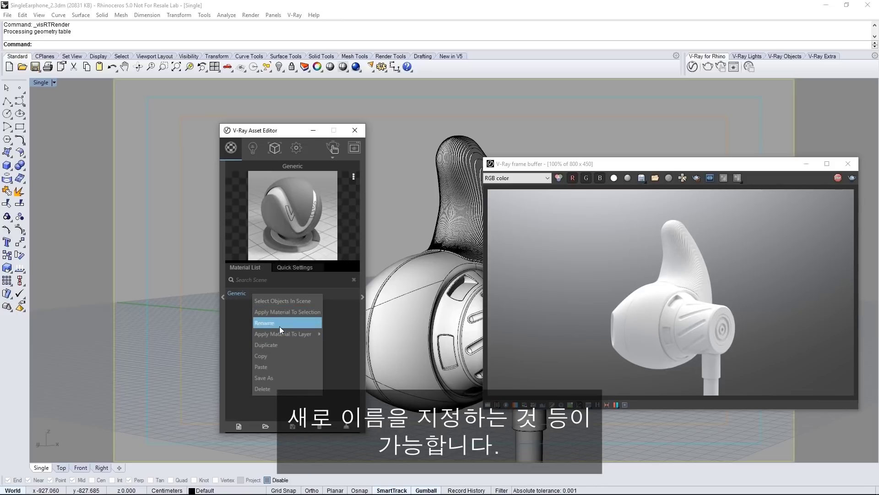
pyautogui.click(239, 308)
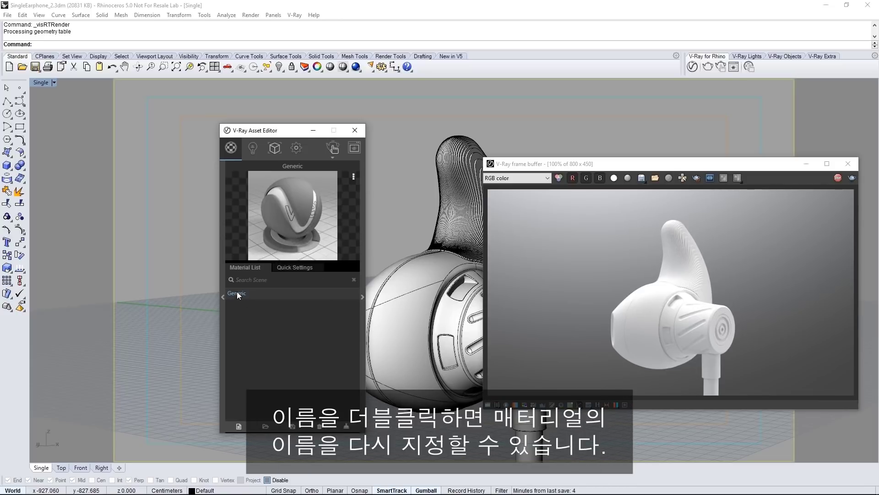
pyautogui.doubleClick(237, 292)
pyautogui.write('Cord')
pyautogui.press('Return')
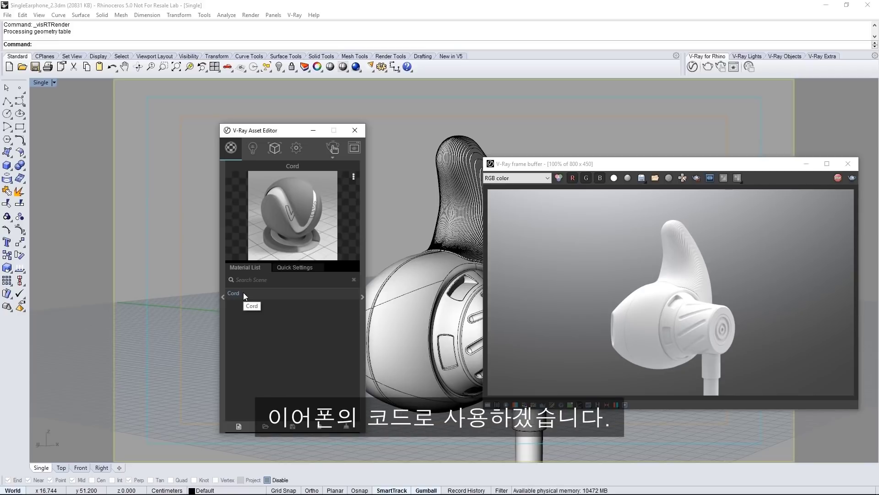
# Apply the Cord material to the selected earphone cord.
pyautogui.click(529, 450)
pyautogui.rightClick(284, 297)
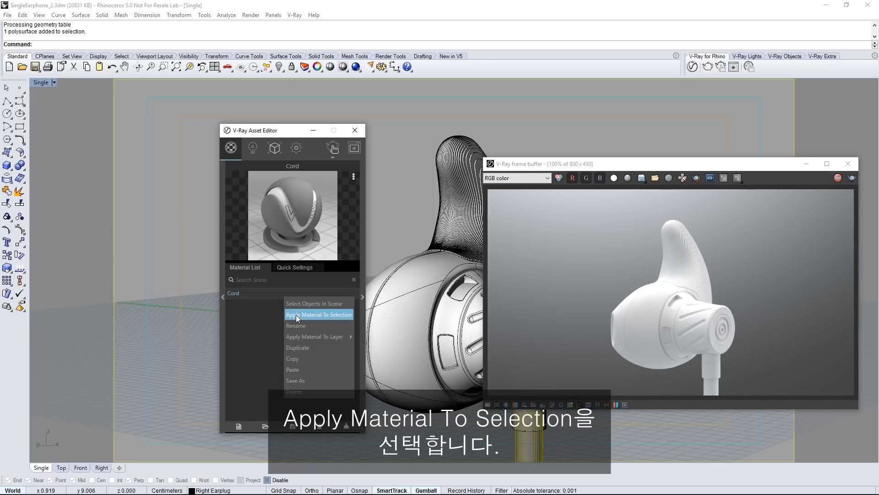
pyautogui.click(296, 315)
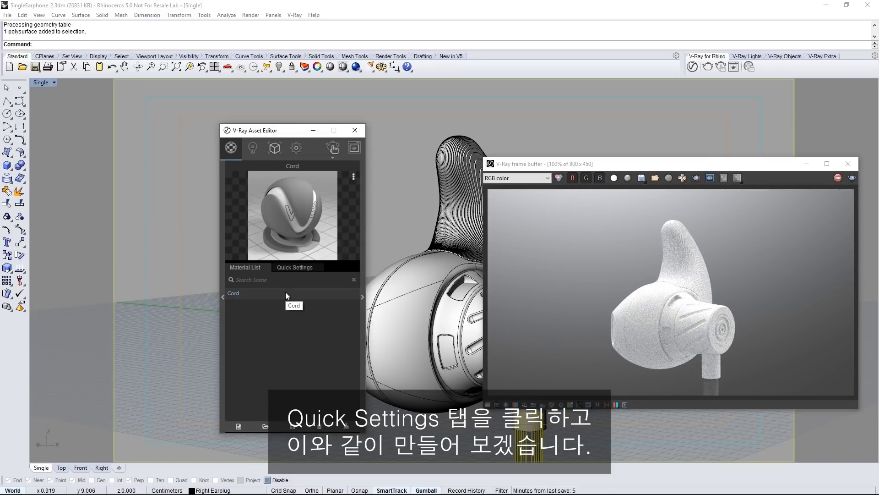
# Make Cord a Plastic preset with lighter grey diffuse, lower reflection and 0.85 glossiness.
pyautogui.click(291, 269)
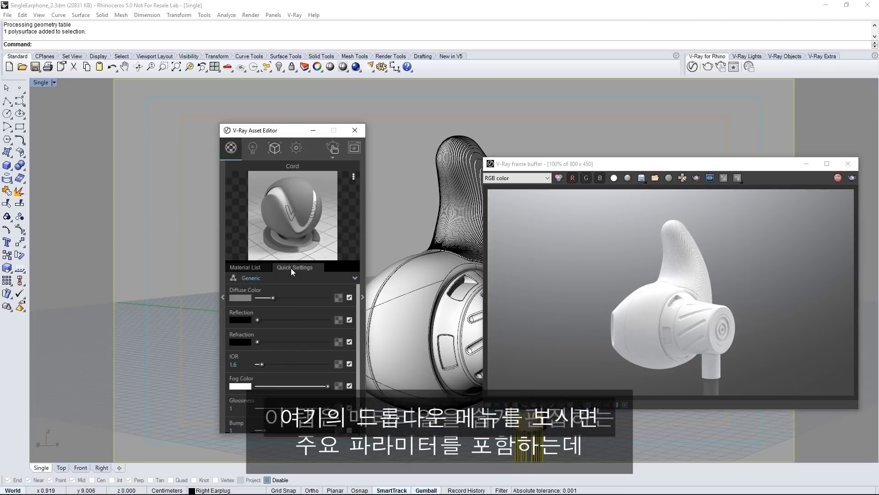
pyautogui.click(291, 280)
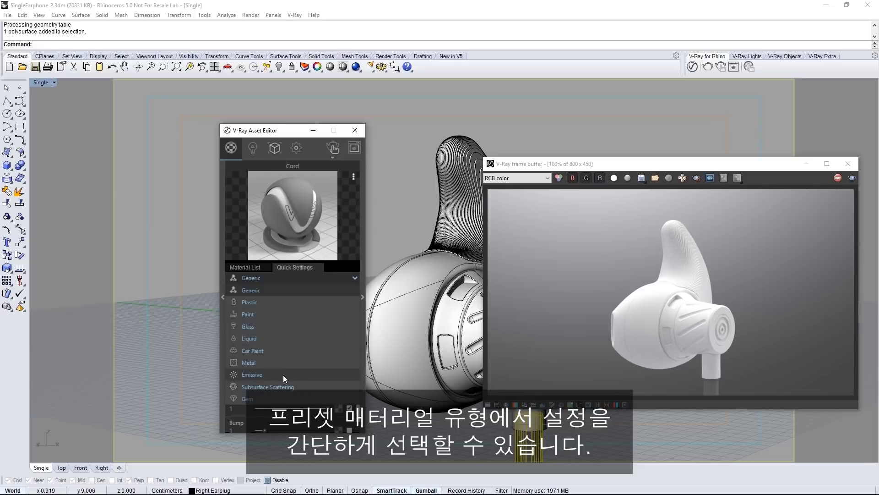
pyautogui.click(284, 304)
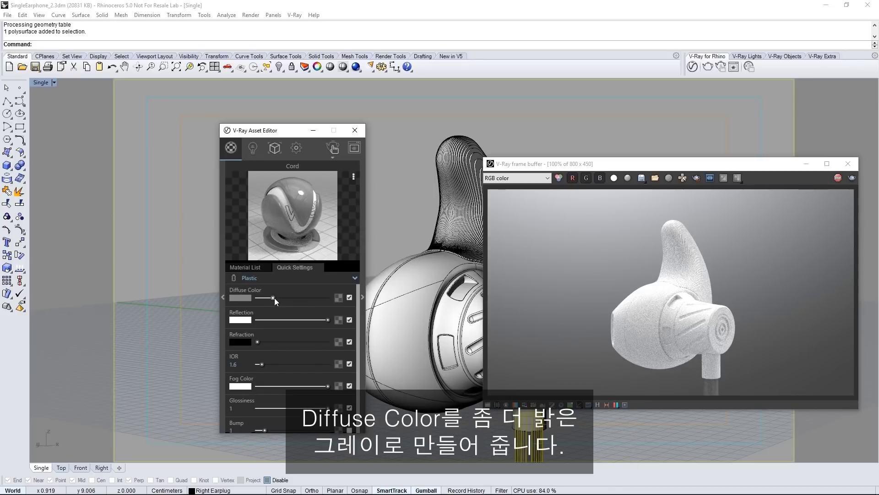
pyautogui.moveTo(273, 298); pyautogui.dragTo(290, 298)
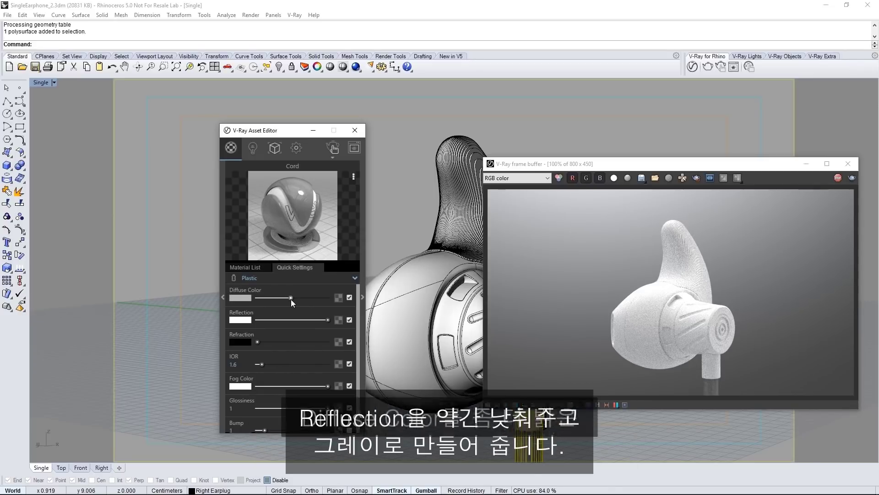
pyautogui.moveTo(328, 320); pyautogui.dragTo(309, 320)
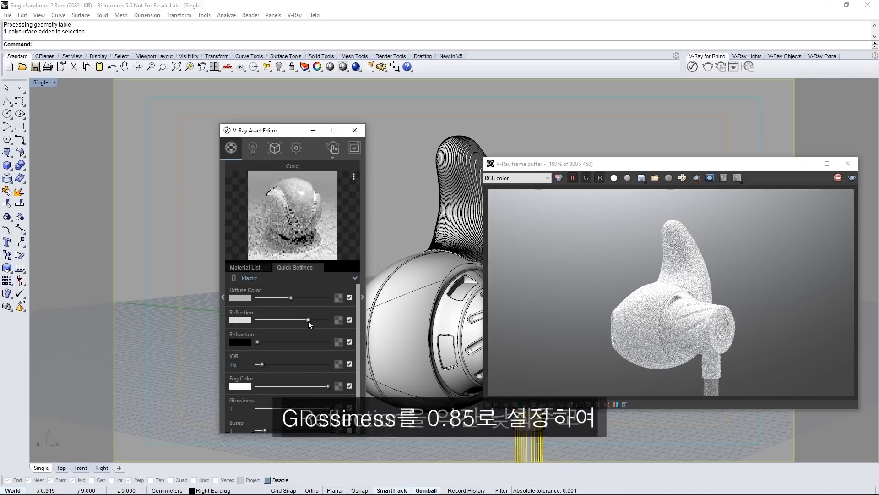
pyautogui.moveTo(327, 407); pyautogui.dragTo(317, 408)
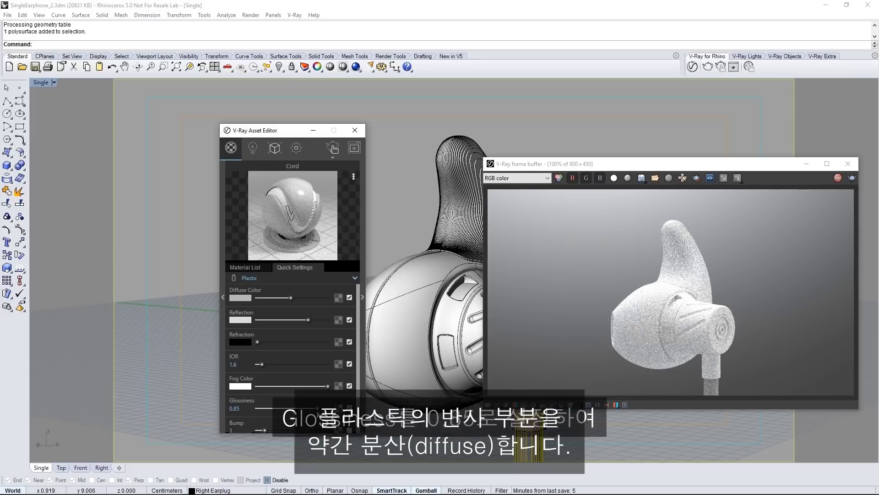
pyautogui.click(257, 269)
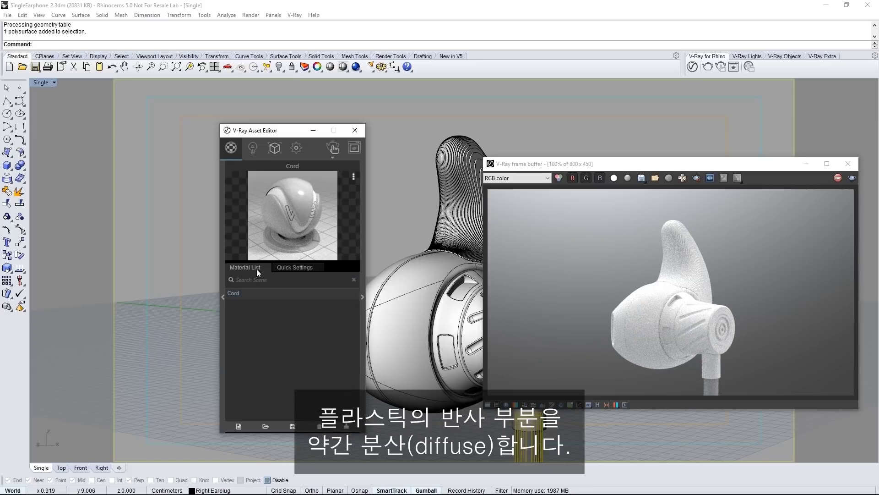
# Expand the material library and drag Metal's Silver Blurry into the Material List.
pyautogui.click(224, 297)
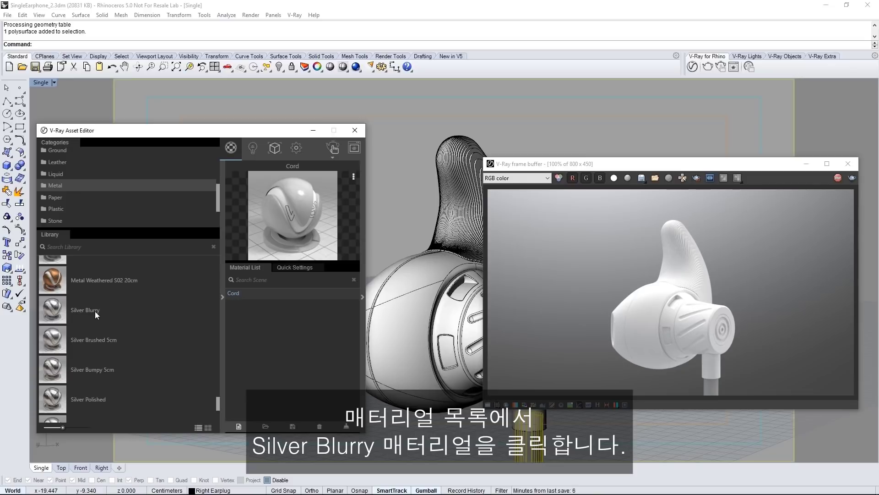
pyautogui.moveTo(95, 312); pyautogui.dragTo(280, 334)
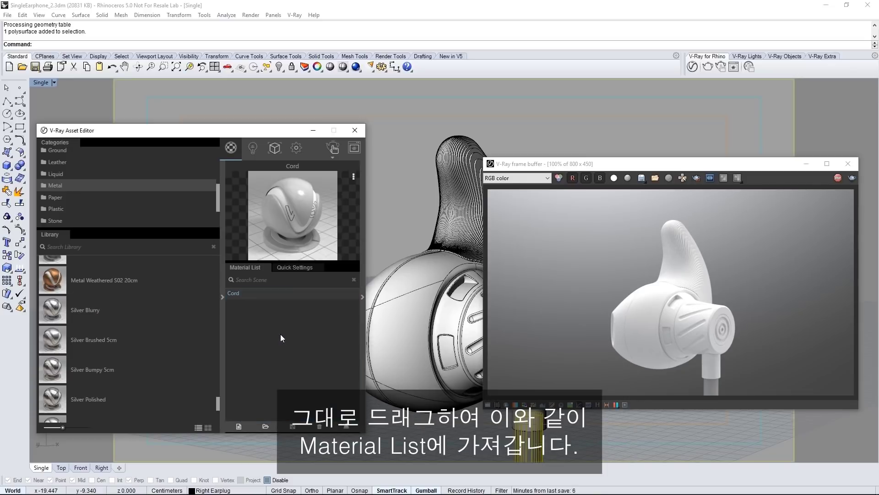
# Apply Silver_Blurry to the earbud ring and lower its reflection.
pyautogui.click(457, 322)
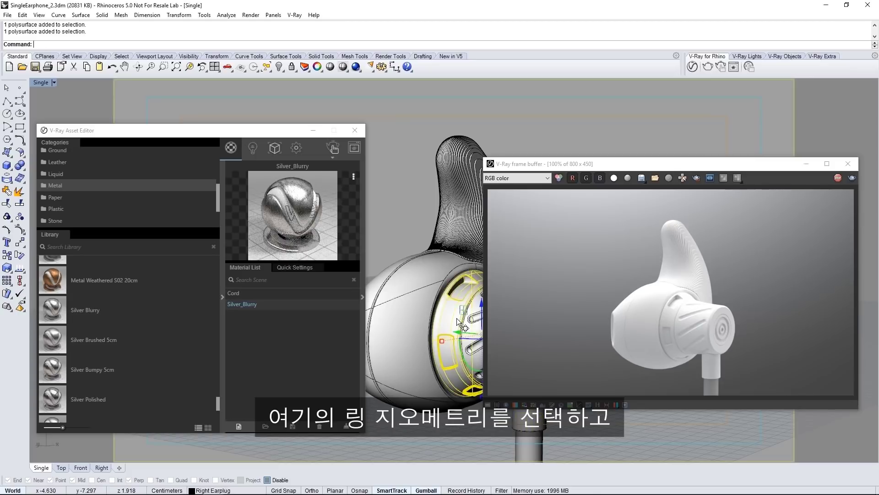
pyautogui.rightClick(270, 306)
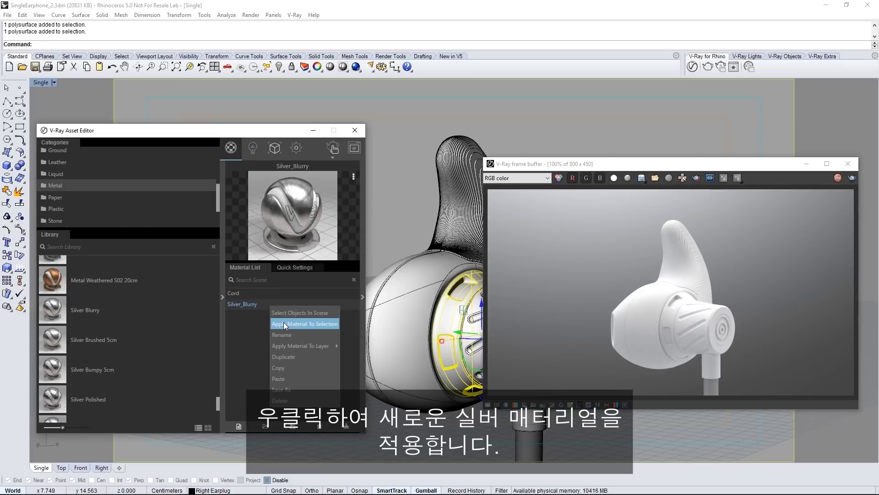
pyautogui.click(283, 323)
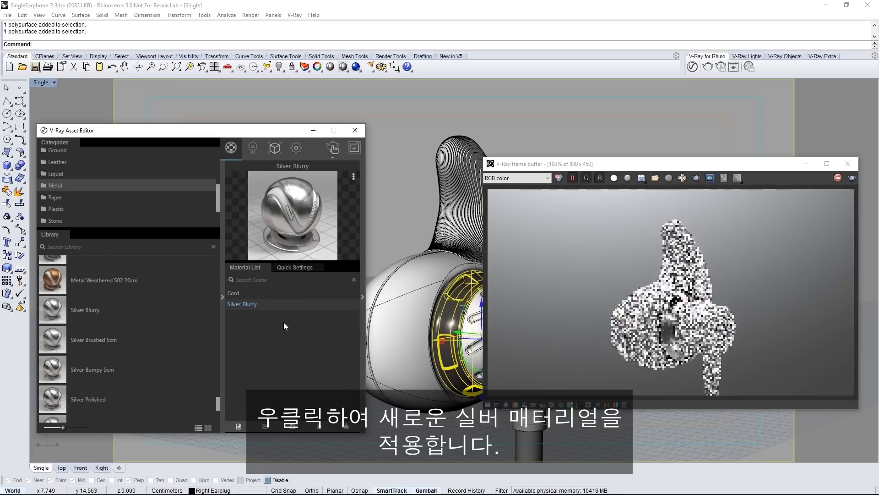
pyautogui.click(291, 268)
pyautogui.moveTo(306, 320); pyautogui.dragTo(274, 320)
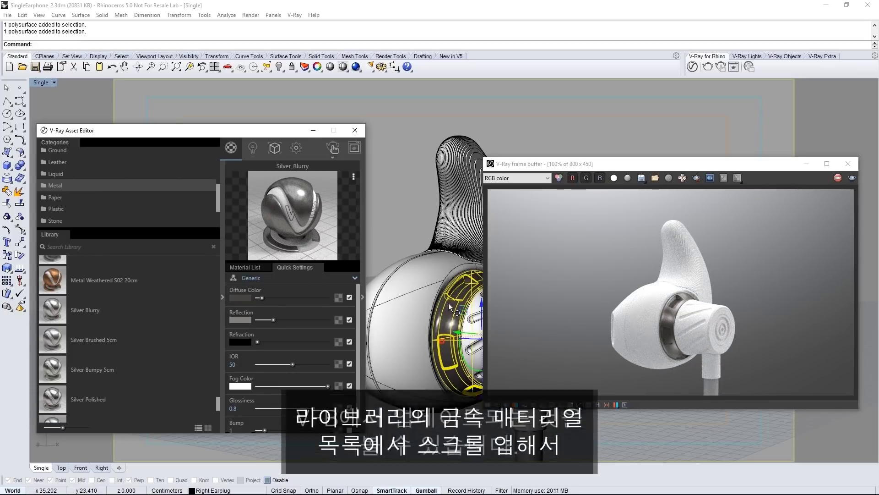
pyautogui.click(251, 269)
# Add Metallic Foil Green from the library and apply it to the accent ring.
pyautogui.moveTo(219, 406); pyautogui.dragTo(216, 315)
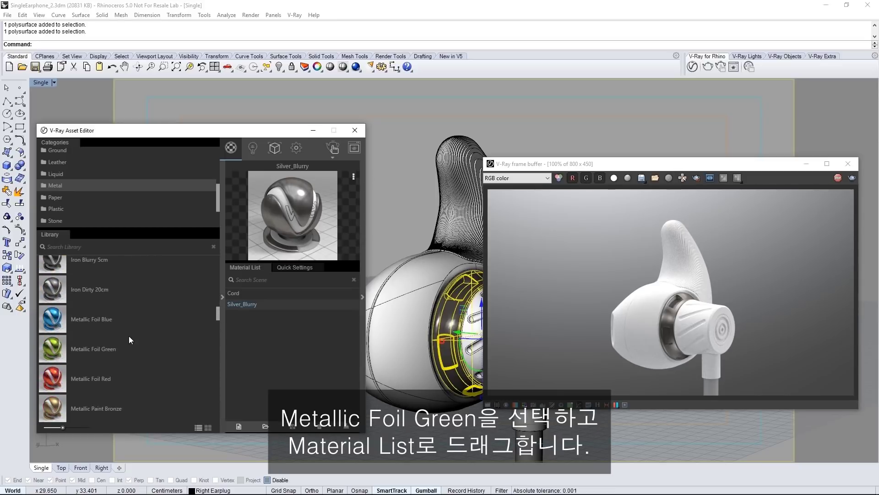
pyautogui.moveTo(97, 347); pyautogui.dragTo(282, 349)
pyautogui.moveTo(665, 163); pyautogui.dragTo(672, 87)
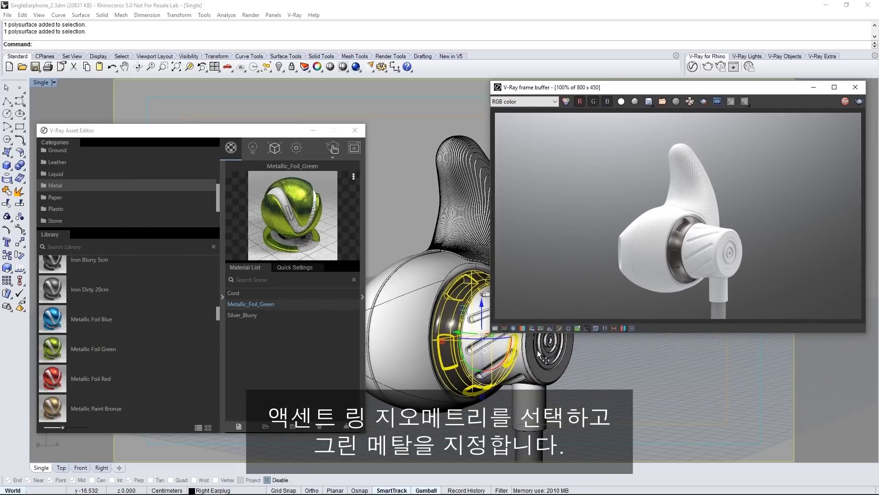
pyautogui.click(543, 357)
pyautogui.rightClick(295, 303)
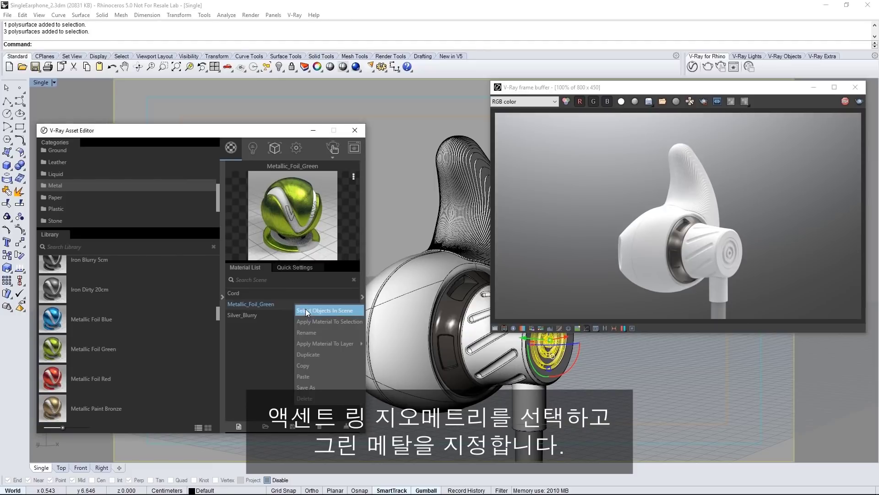
pyautogui.click(308, 320)
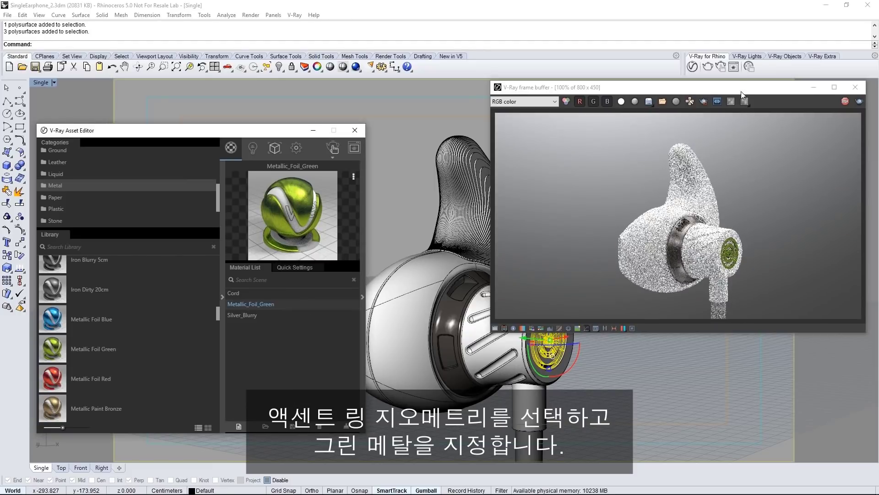
pyautogui.moveTo(741, 92); pyautogui.dragTo(735, 166)
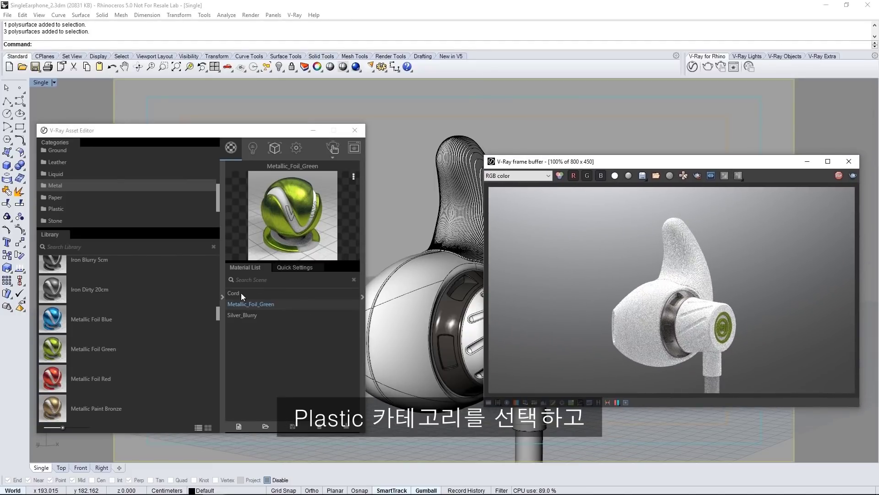
# Add Plastic Simple Shiny Black from the Plastic library and apply it to the front earbud.
pyautogui.click(63, 208)
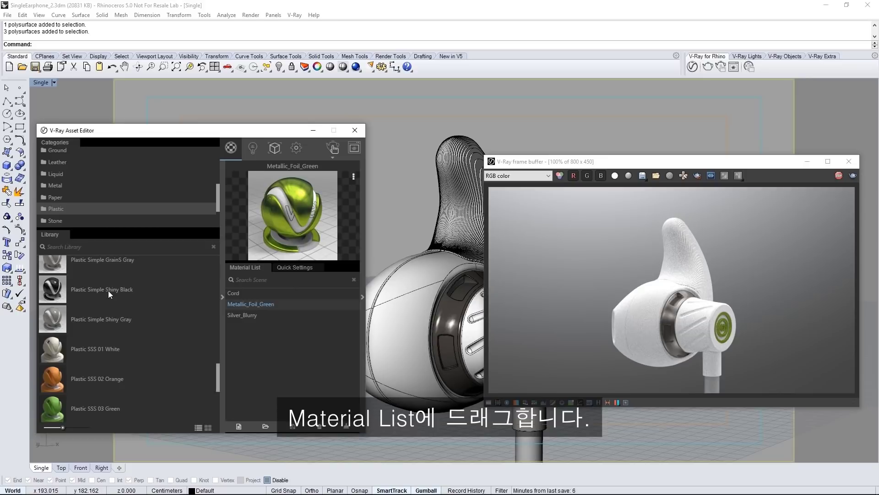
pyautogui.moveTo(108, 290); pyautogui.dragTo(296, 339)
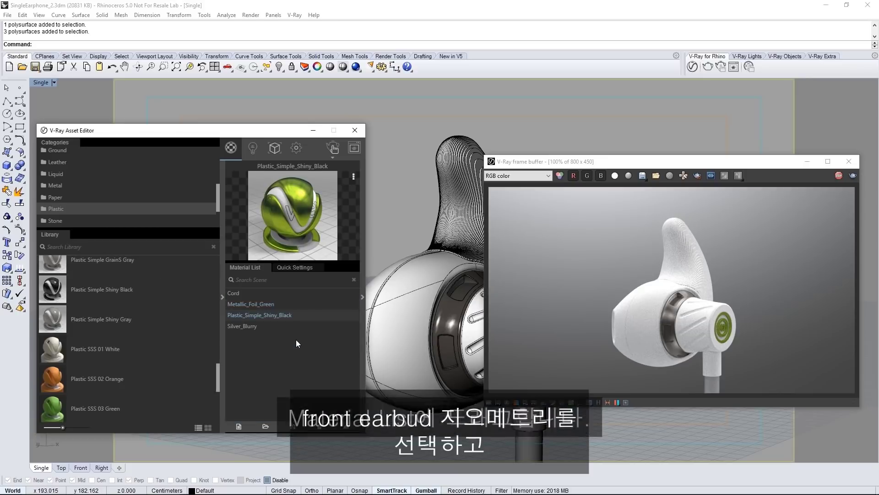
pyautogui.click(388, 290)
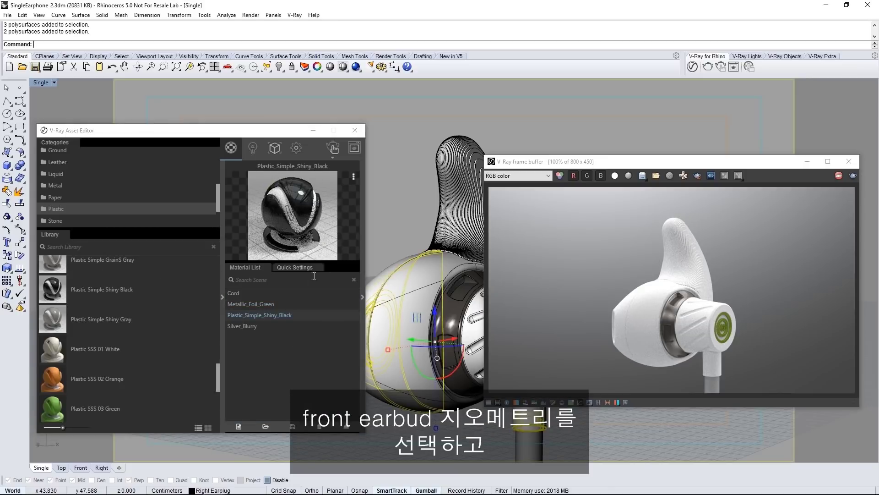
pyautogui.rightClick(291, 314)
pyautogui.click(298, 331)
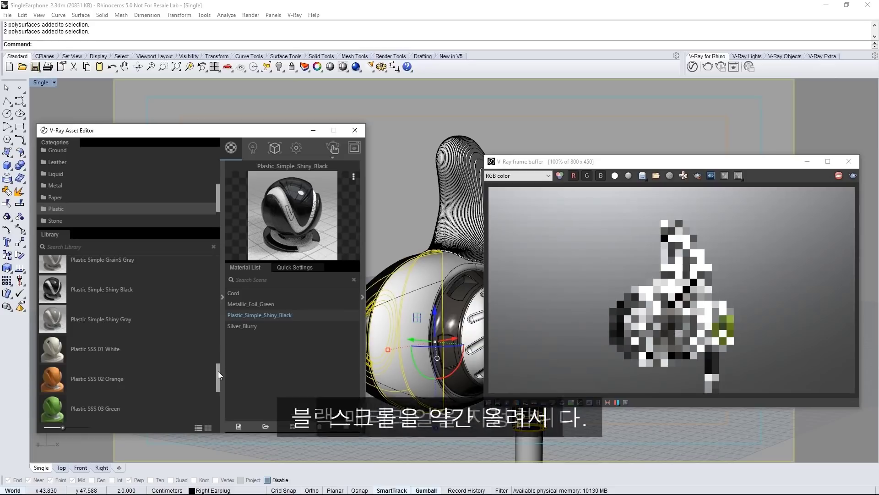
# Add Plastic Simple GrainS Black and apply it to the earbud housing.
pyautogui.moveTo(218, 371); pyautogui.dragTo(220, 357)
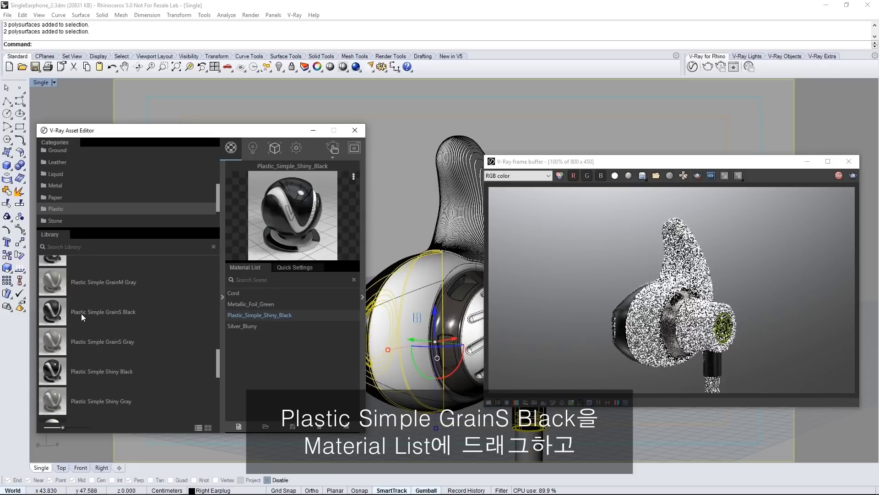
pyautogui.moveTo(81, 313); pyautogui.dragTo(259, 325)
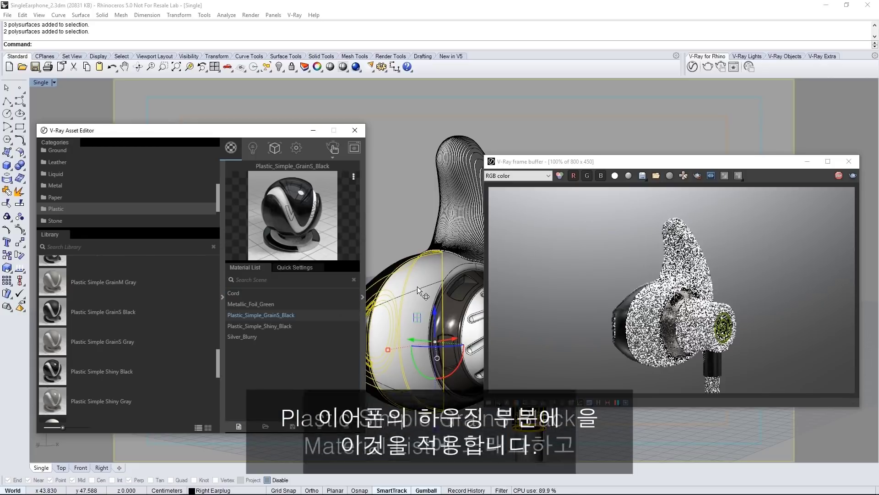
pyautogui.click(417, 287)
pyautogui.rightClick(281, 315)
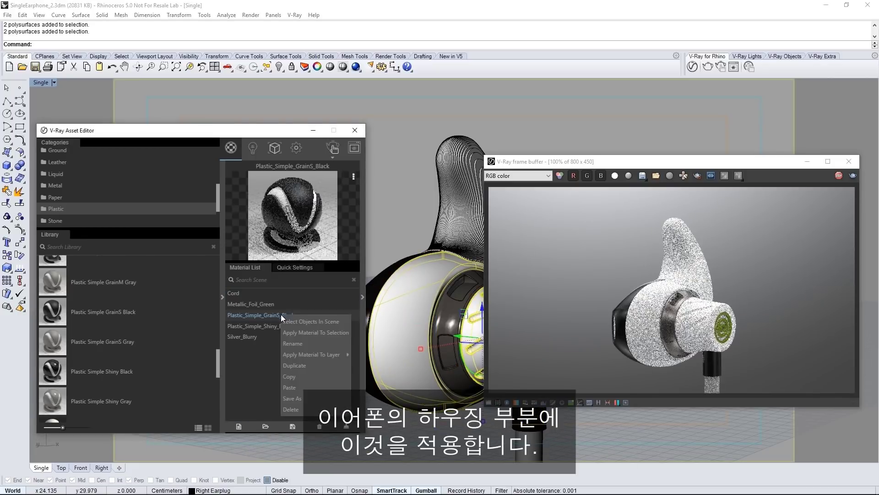
pyautogui.click(298, 333)
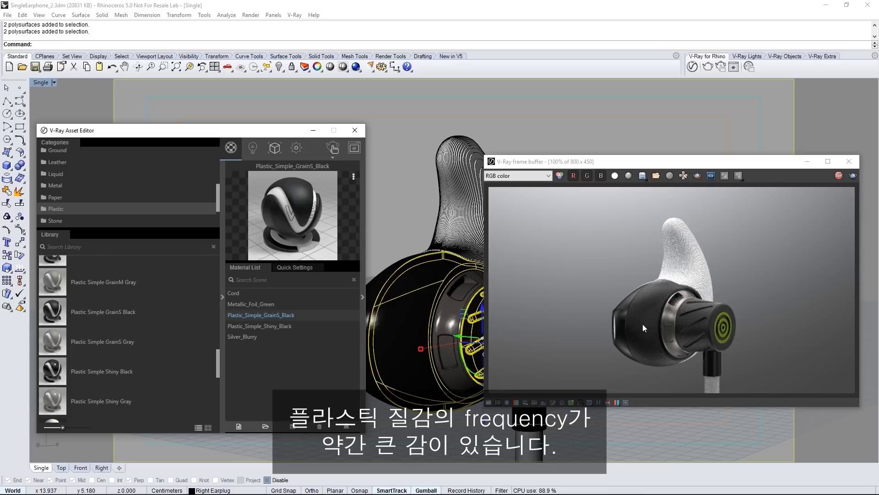
# Set the Frequency of GrainS Black's Noise bump texture to 30.
pyautogui.click(288, 269)
pyautogui.scroll(-1, 284, 369)
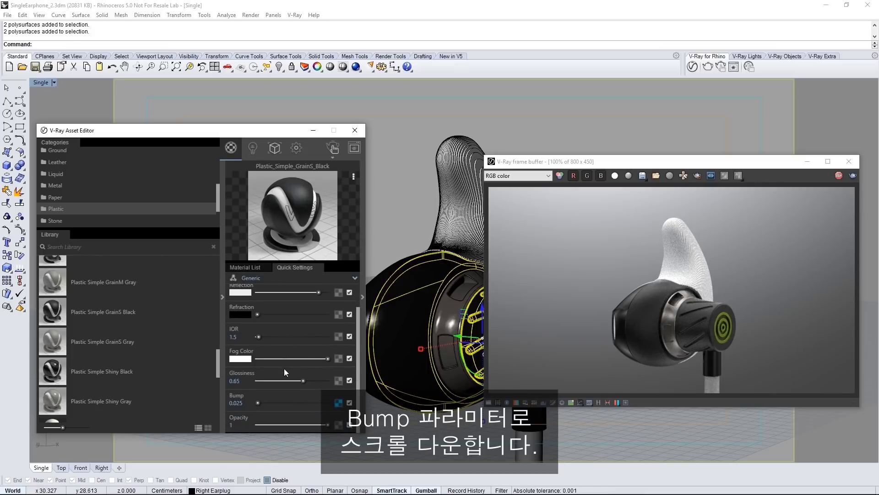
pyautogui.click(338, 403)
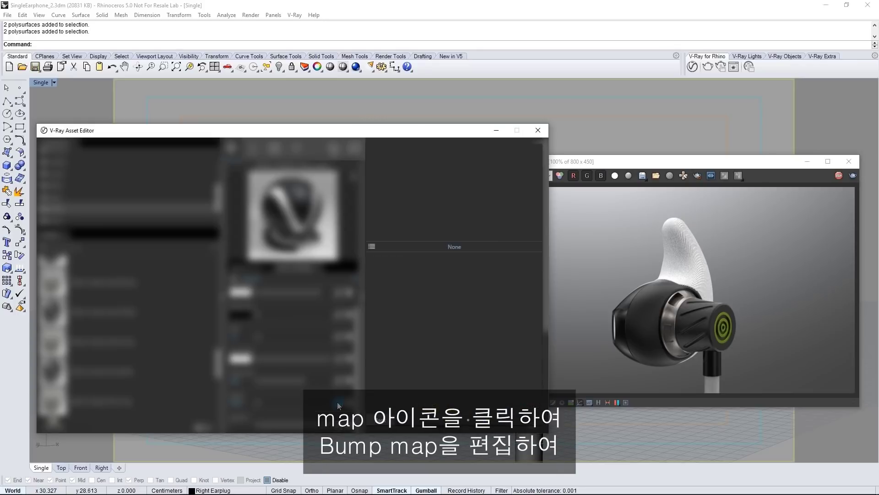
pyautogui.click(427, 382)
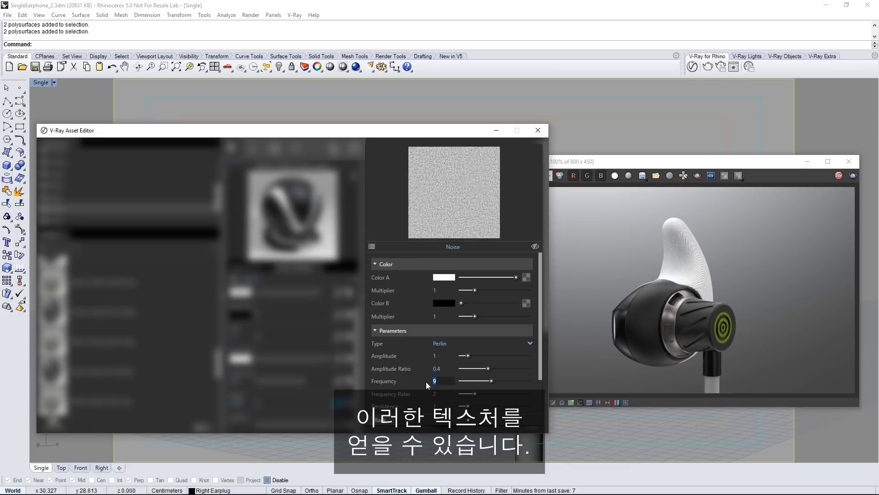
pyautogui.write('30')
pyautogui.press('Return')
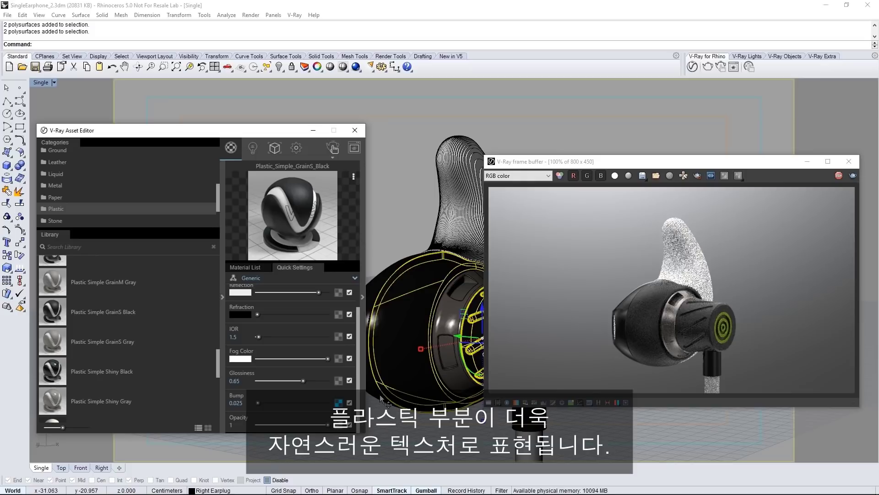
# Select the ear wing and add Plastic SSS 03 Green from the library to the scene materials.
pyautogui.click(253, 265)
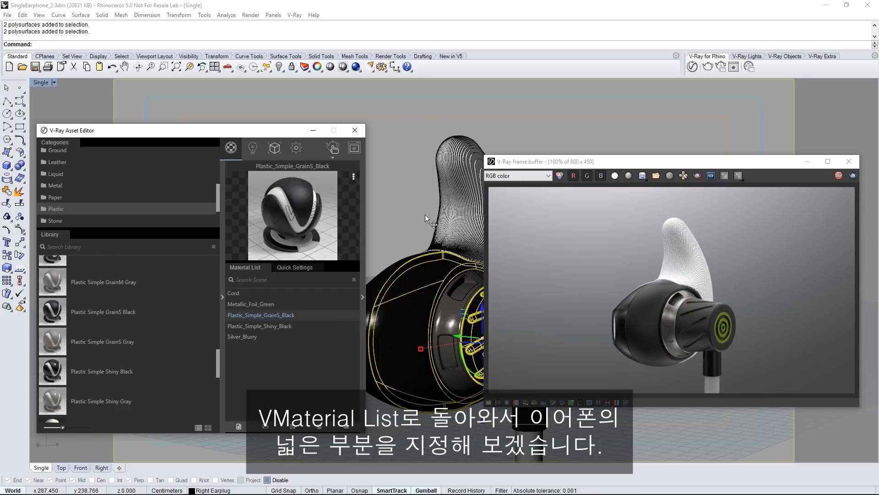
pyautogui.click(430, 185)
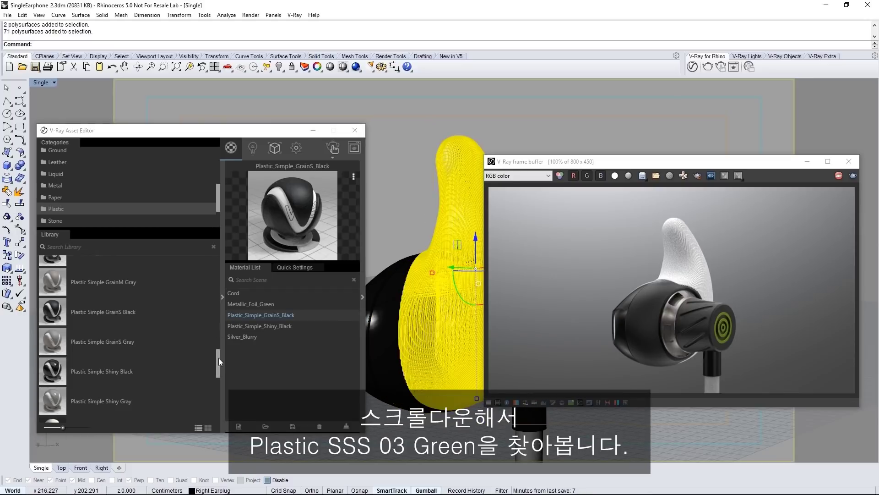
pyautogui.moveTo(218, 364); pyautogui.dragTo(215, 388)
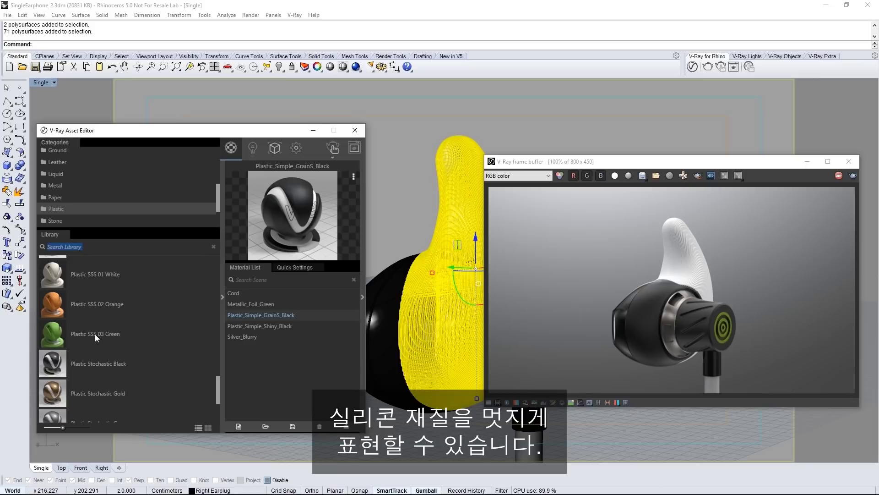
pyautogui.moveTo(94, 334); pyautogui.dragTo(304, 352)
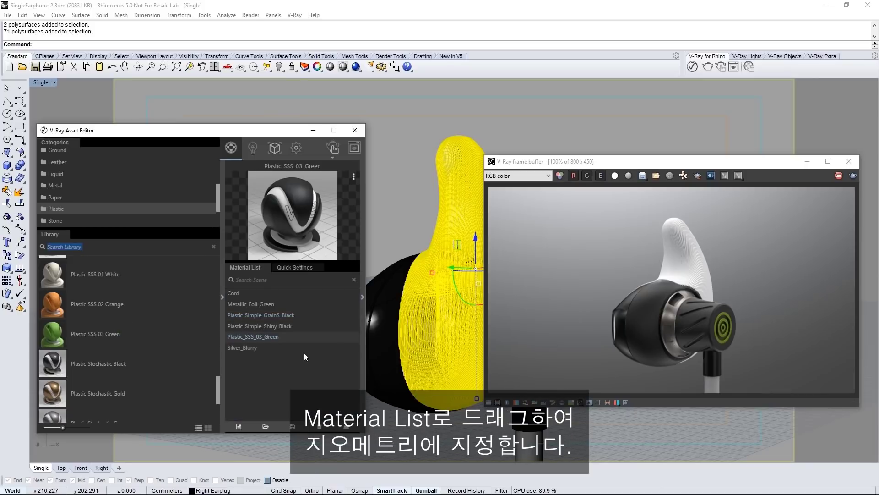
pyautogui.rightClick(281, 337)
# Apply Plastic_SSS_03_Green to the earphone tip and add a dome light using Fer_Desk_Sperical.hdr.
pyautogui.click(312, 263)
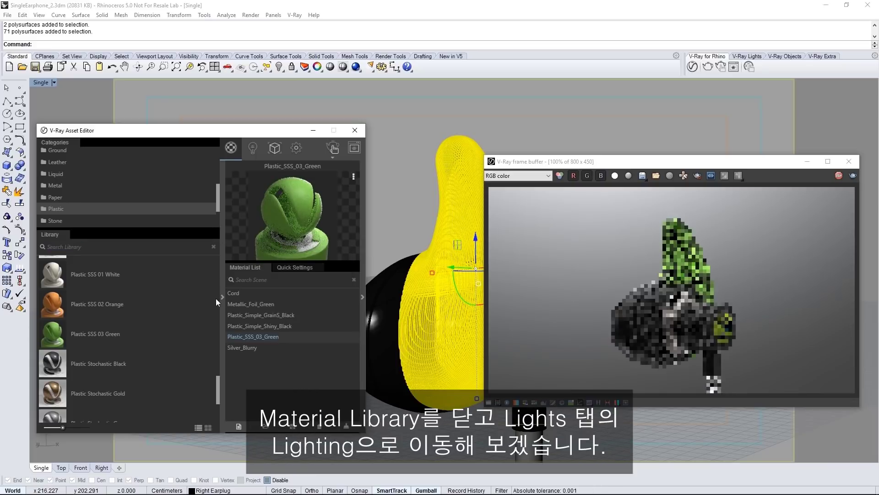
pyautogui.click(221, 297)
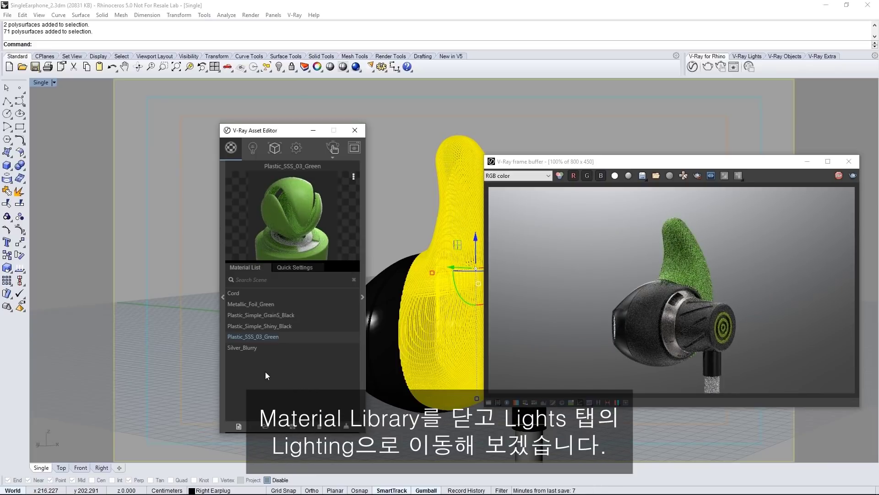
pyautogui.click(253, 148)
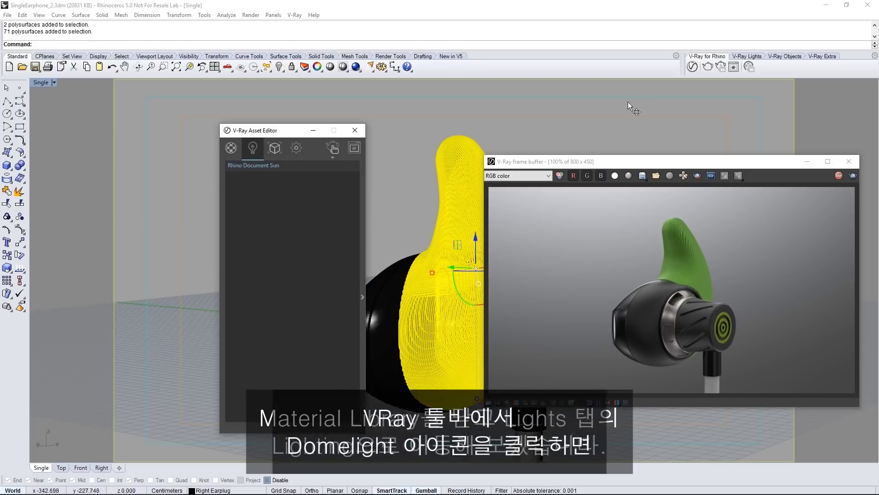
pyautogui.click(756, 56)
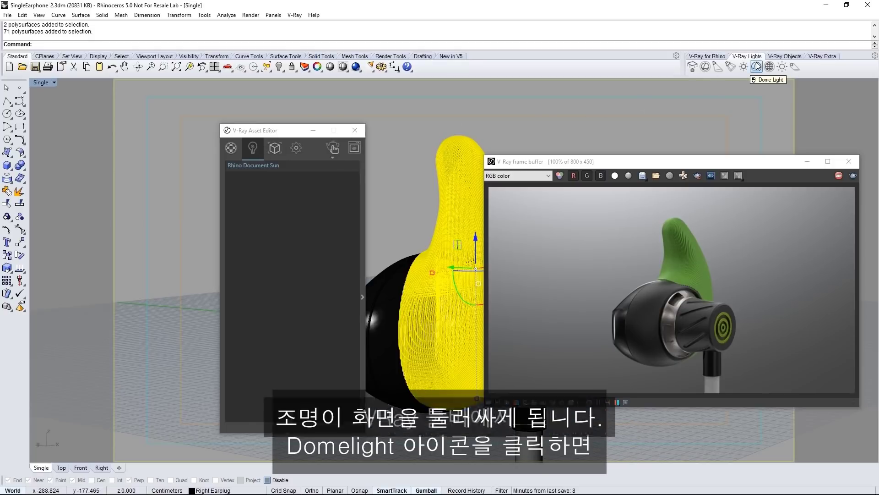
pyautogui.click(757, 67)
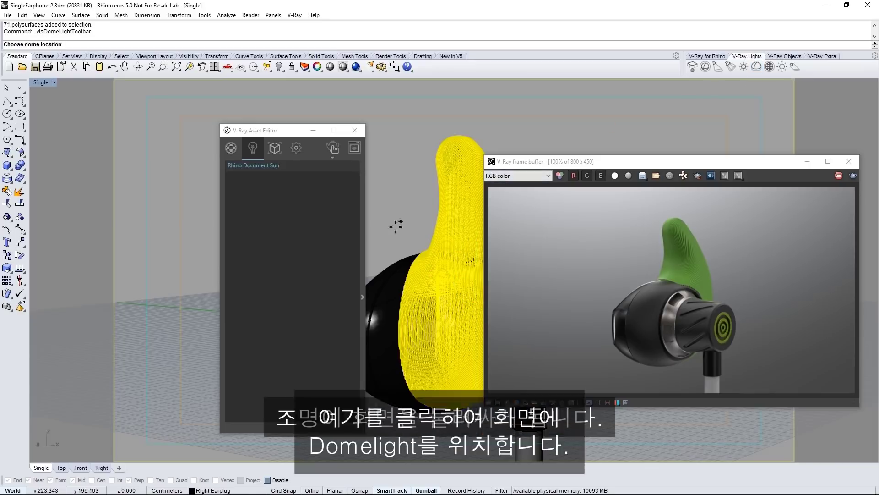
pyautogui.click(188, 361)
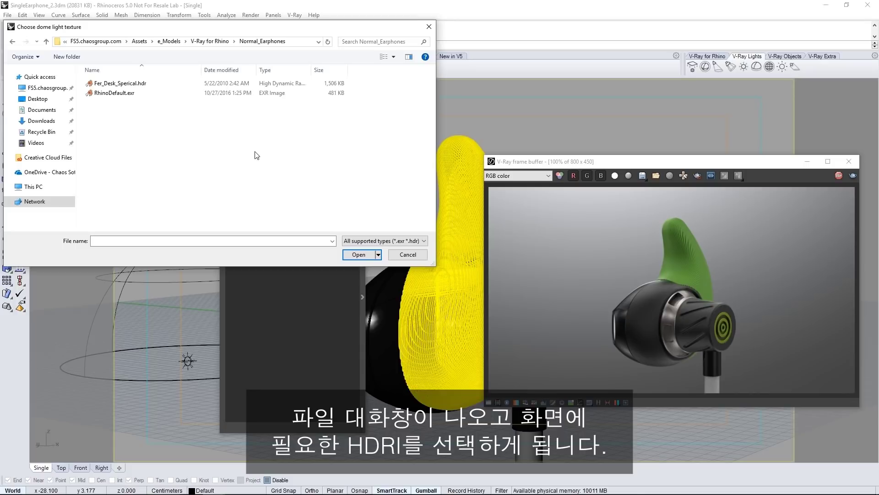
pyautogui.click(120, 83)
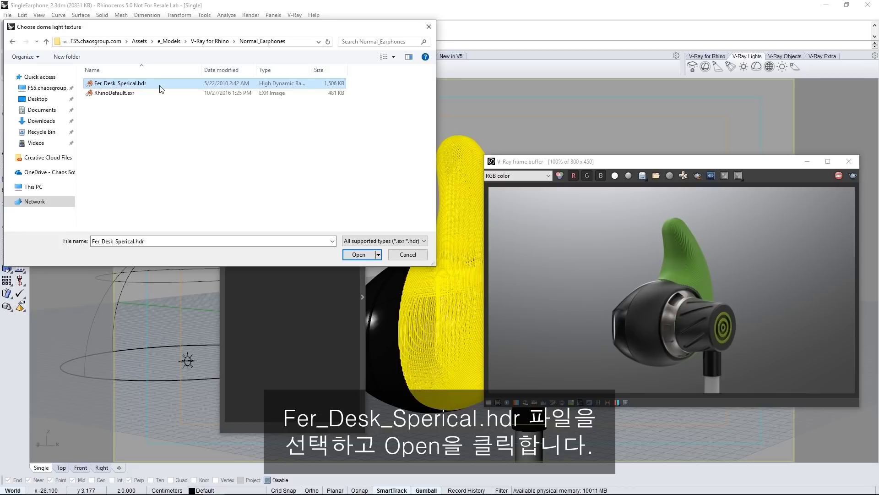
pyautogui.doubleClick(162, 88)
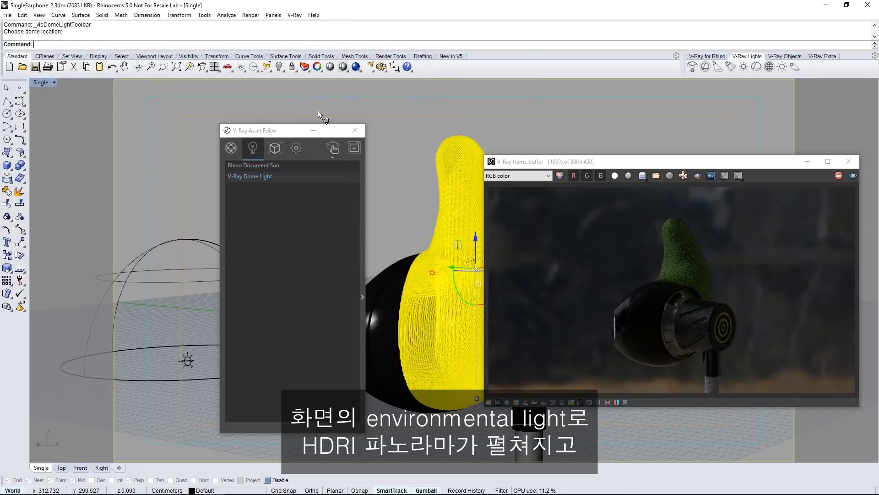
# Set the dome light Intensity to 2 and make it Invisible to hide the HDRI.
pyautogui.click(397, 208)
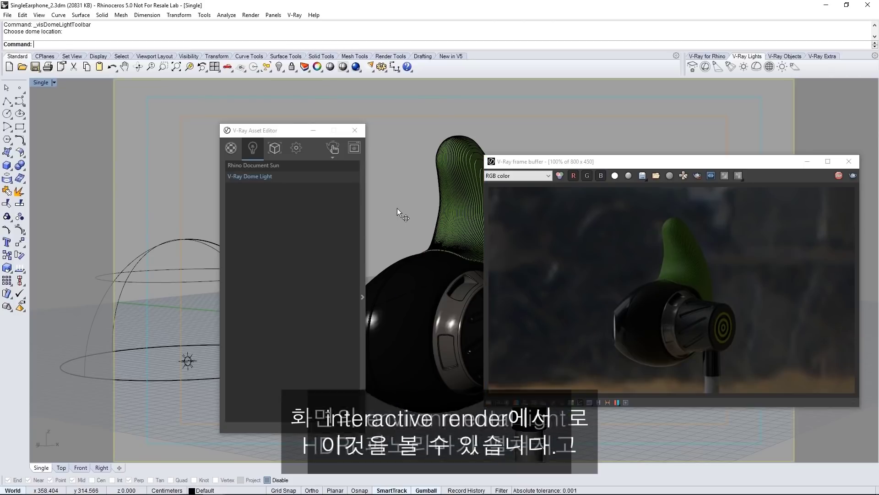
pyautogui.moveTo(299, 135); pyautogui.dragTo(202, 138)
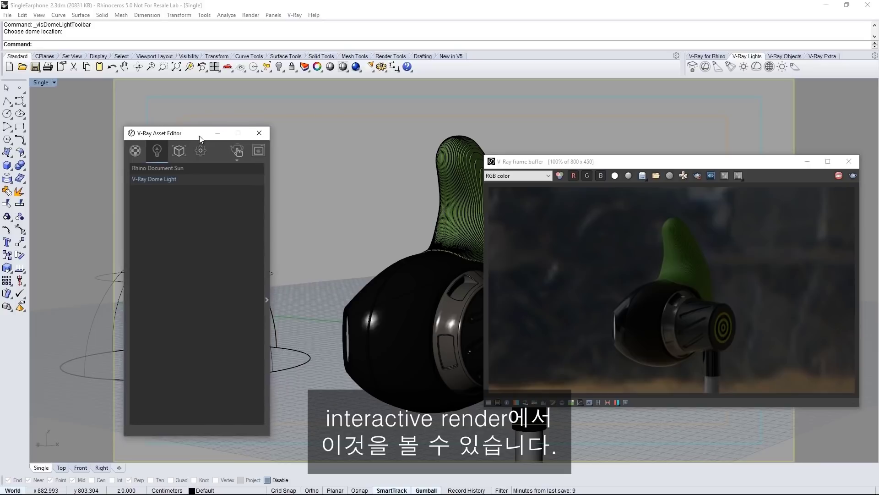
pyautogui.click(265, 277)
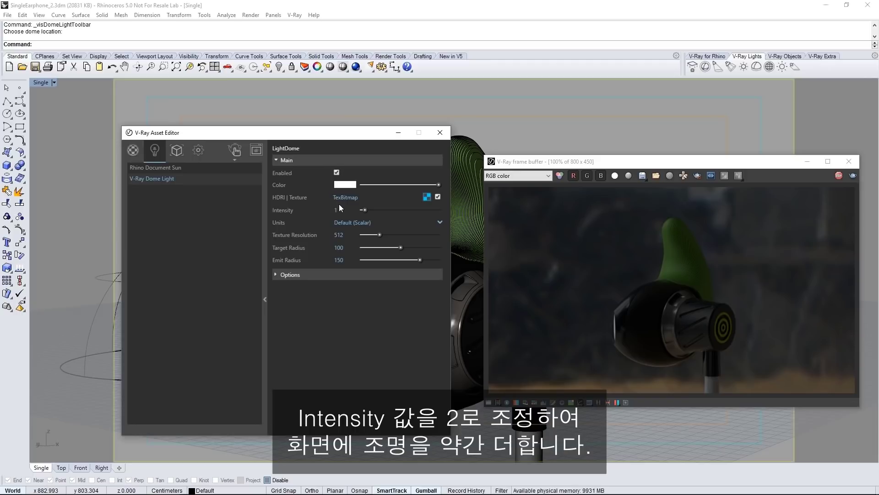
pyautogui.write('2')
pyautogui.press('Return')
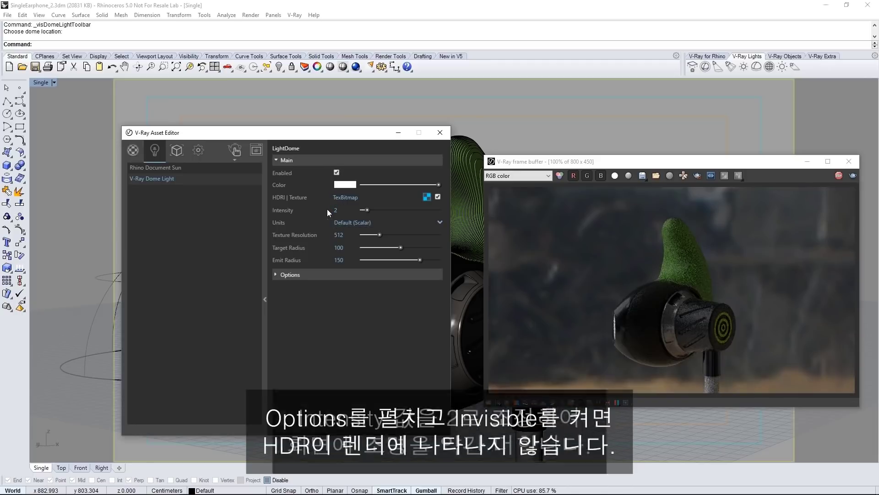
pyautogui.click(290, 275)
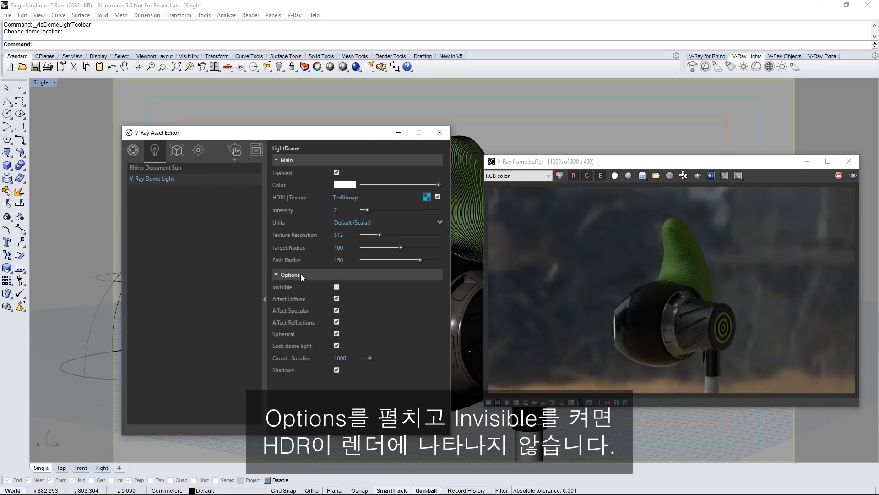
pyautogui.click(336, 287)
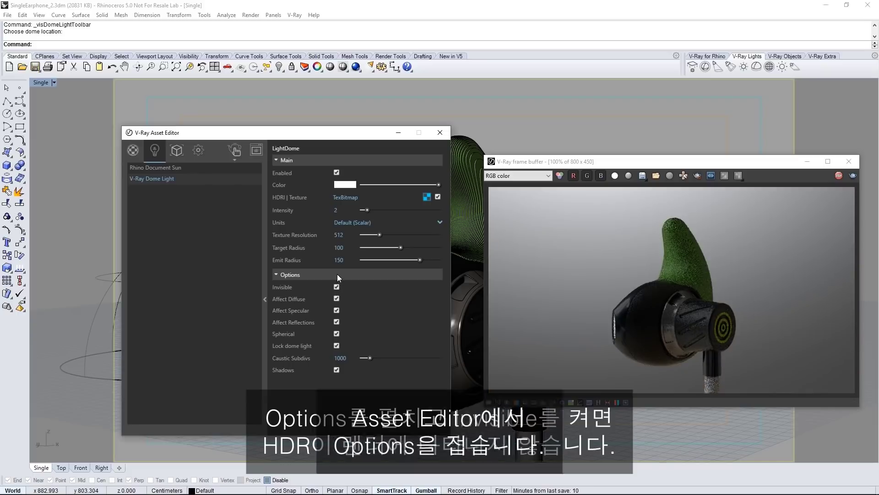
pyautogui.click(337, 274)
pyautogui.click(265, 299)
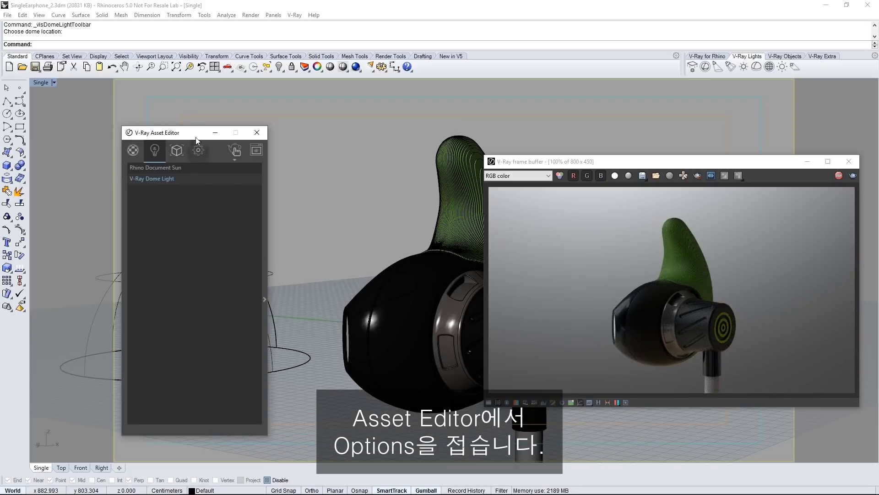
pyautogui.moveTo(196, 137); pyautogui.dragTo(340, 142)
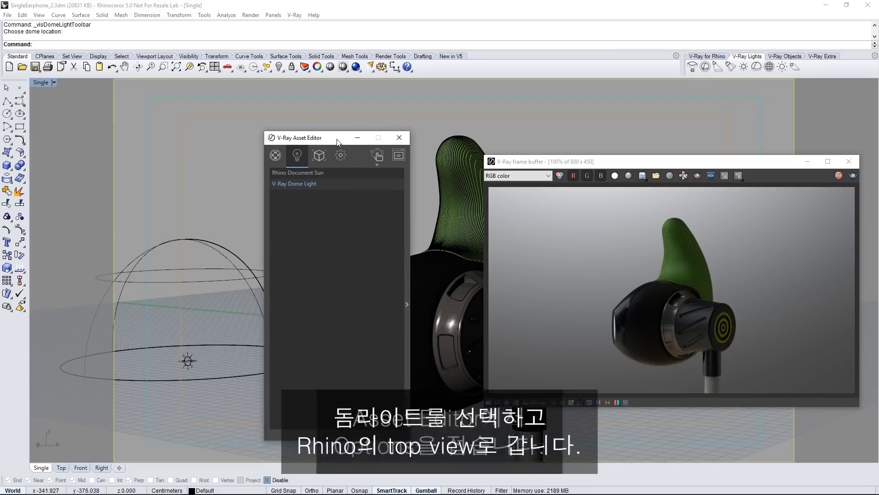
# Rotate the dome light in the Top view to shift the earphone's lighting, then show render Settings.
pyautogui.click(187, 239)
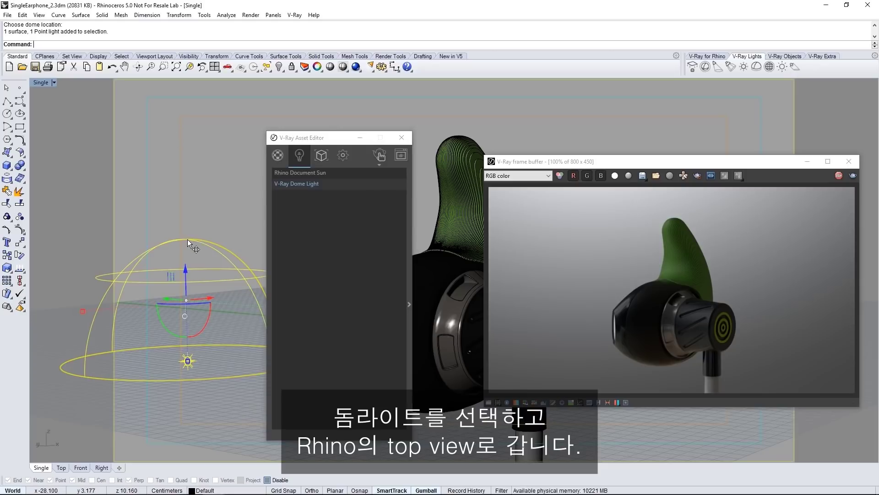
pyautogui.doubleClick(41, 82)
pyautogui.moveTo(109, 164); pyautogui.dragTo(154, 104)
pyautogui.moveTo(158, 204); pyautogui.dragTo(157, 202)
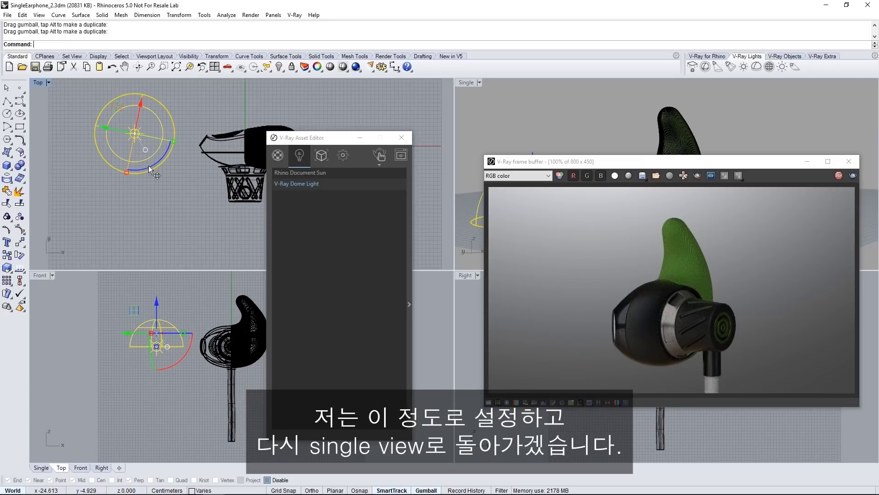
pyautogui.moveTo(149, 166); pyautogui.dragTo(152, 165)
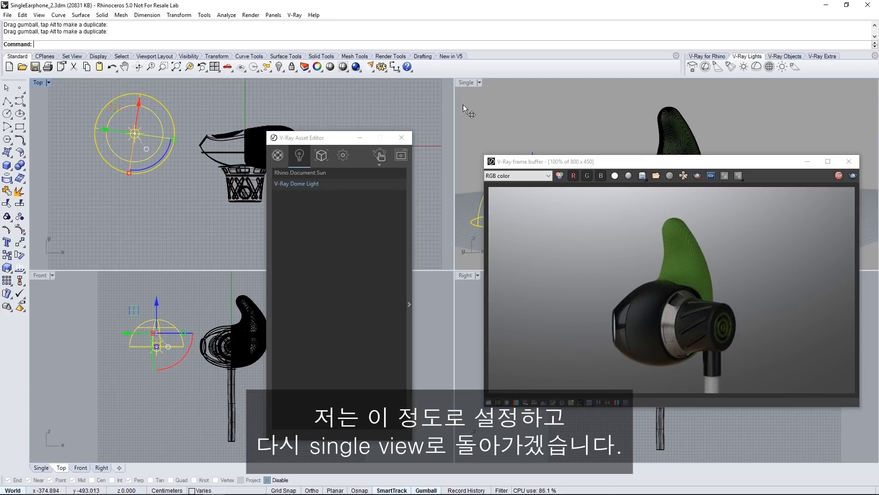
pyautogui.doubleClick(465, 82)
pyautogui.moveTo(347, 143); pyautogui.dragTo(190, 144)
pyautogui.click(191, 156)
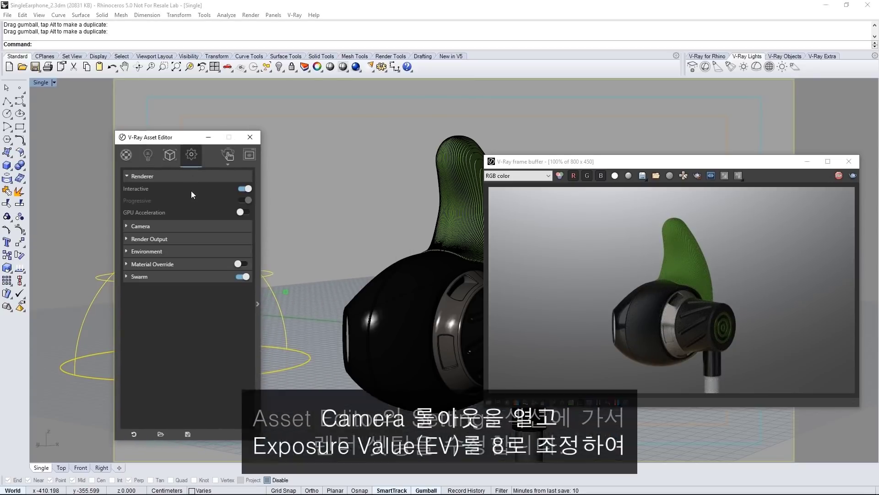
# Set the camera Exposure Value to 8.
pyautogui.click(196, 226)
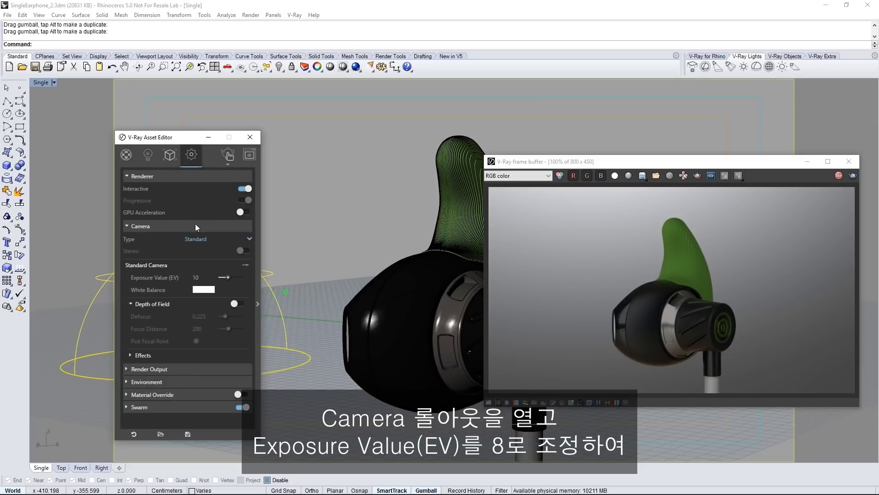
pyautogui.moveTo(207, 278); pyautogui.dragTo(193, 280)
pyautogui.write('8')
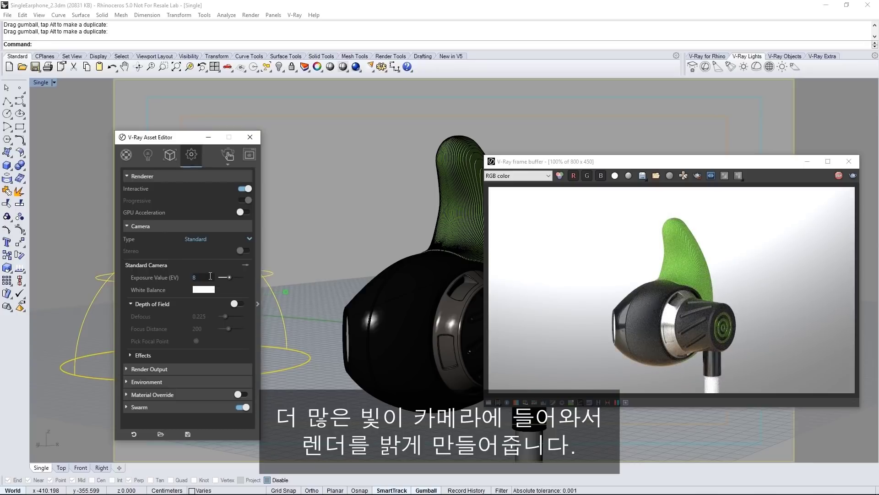
# Enable depth of field focused on the earphone body with Defocus 0.35.
pyautogui.click(234, 301)
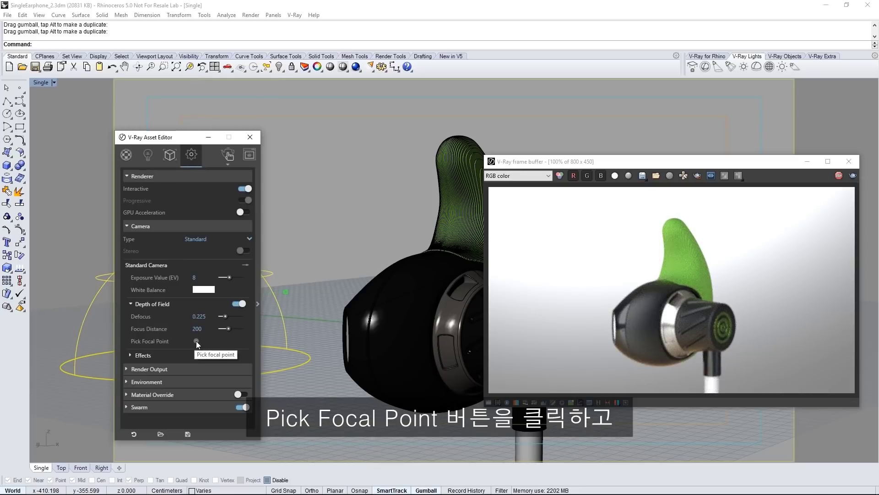
pyautogui.click(196, 341)
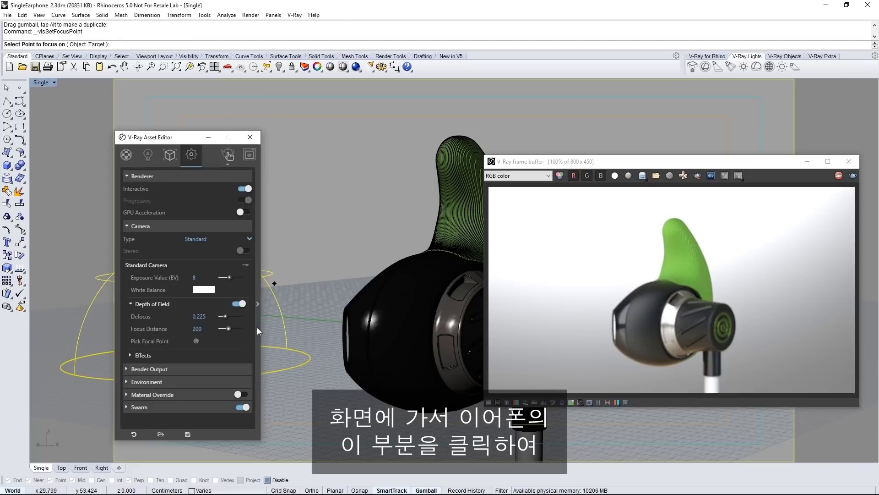
pyautogui.click(346, 308)
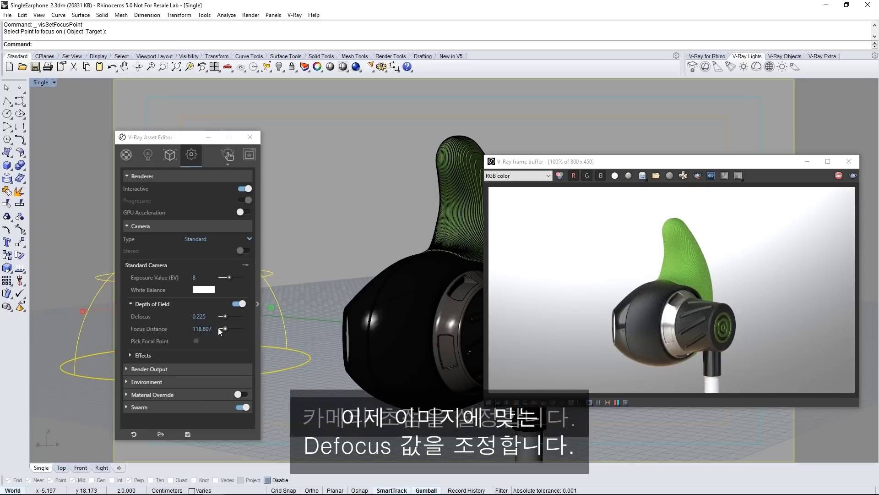
pyautogui.moveTo(210, 317); pyautogui.dragTo(199, 317)
pyautogui.write('35')
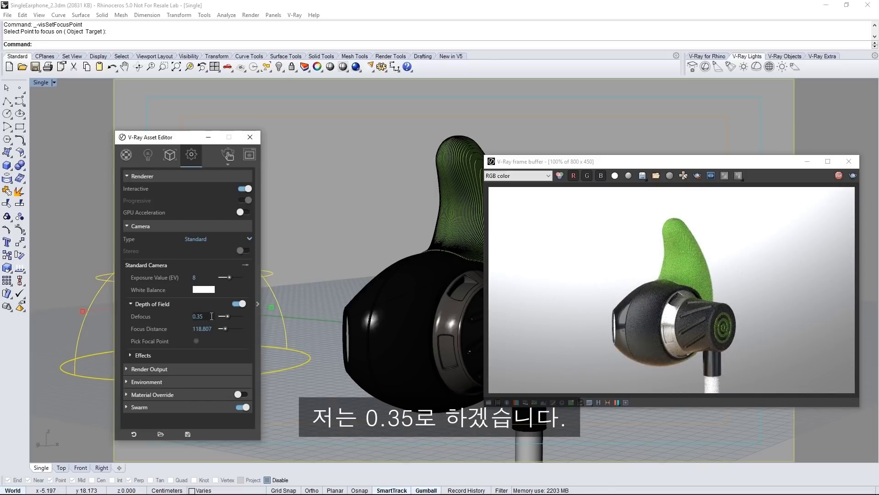
# Set the render output to 1:1 square at 640 pixels width.
pyautogui.click(210, 228)
pyautogui.click(209, 238)
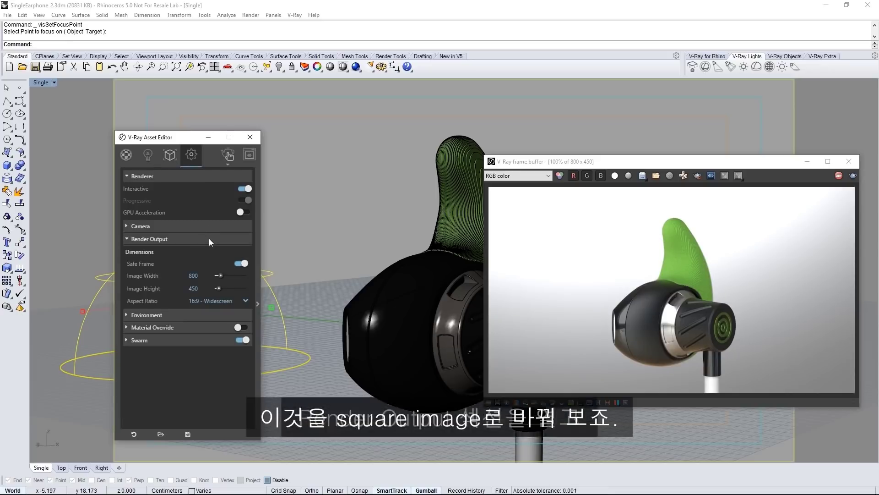
pyautogui.click(211, 300)
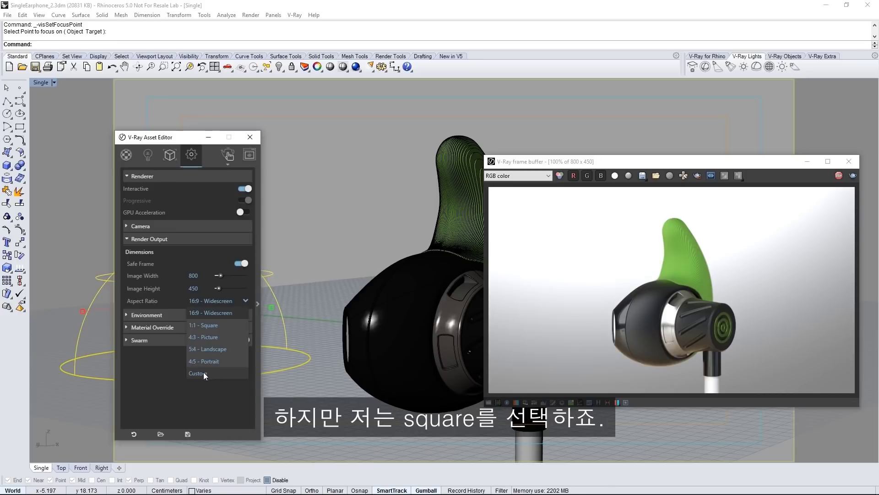
pyautogui.click(205, 325)
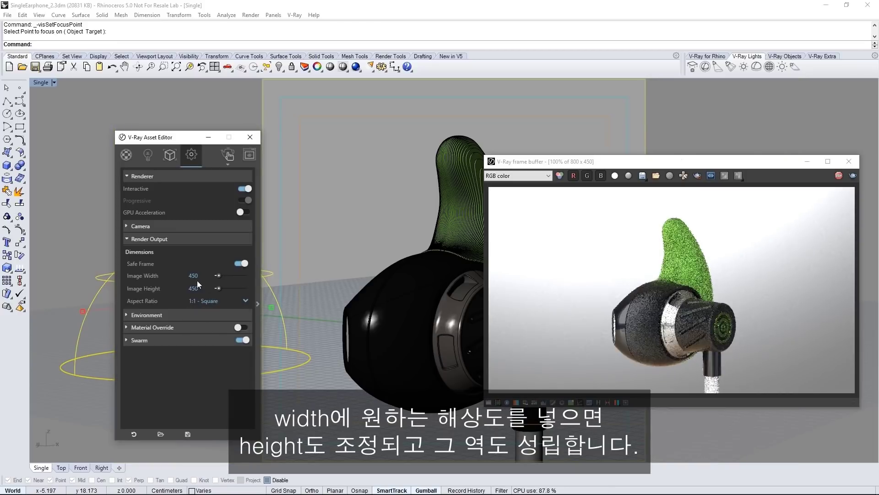
pyautogui.moveTo(198, 276); pyautogui.dragTo(192, 275)
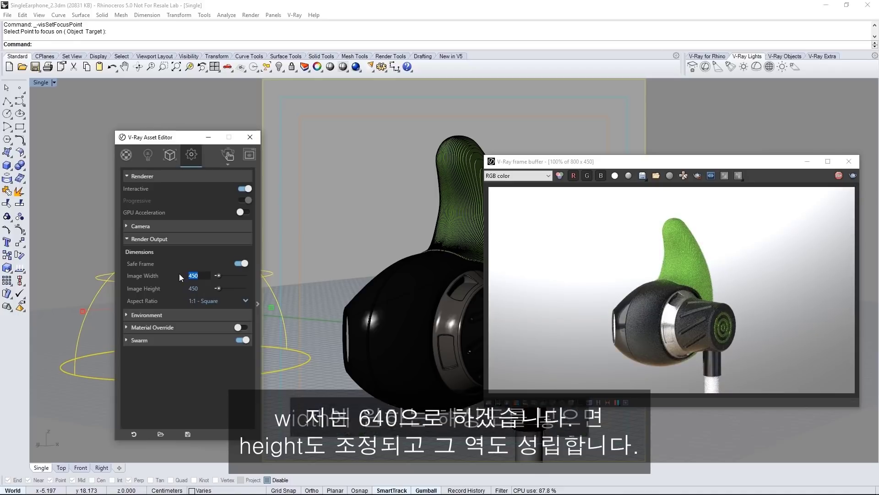
pyautogui.write('640')
pyautogui.press('Return')
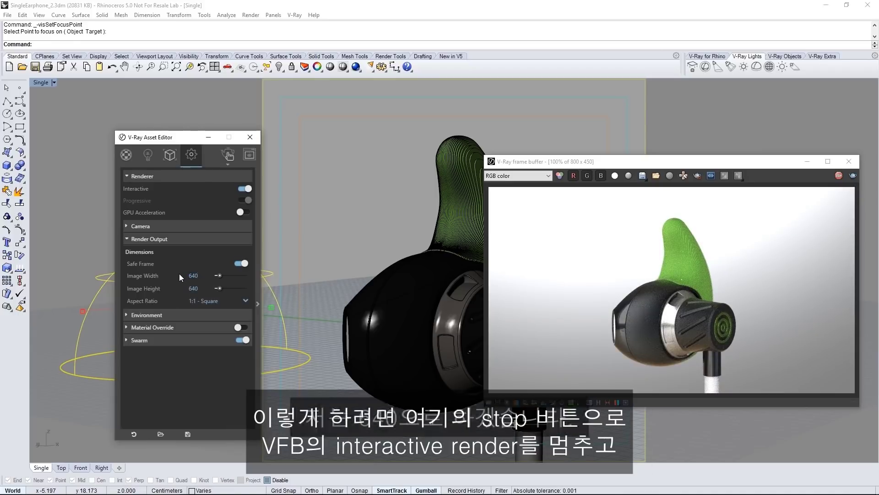
# Stop and restart the interactive render, moving the render window off the model.
pyautogui.click(838, 176)
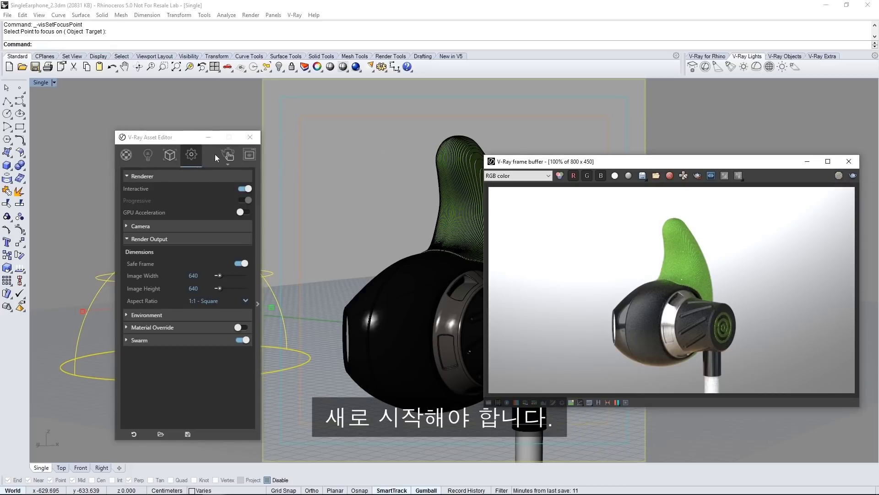
pyautogui.click(230, 154)
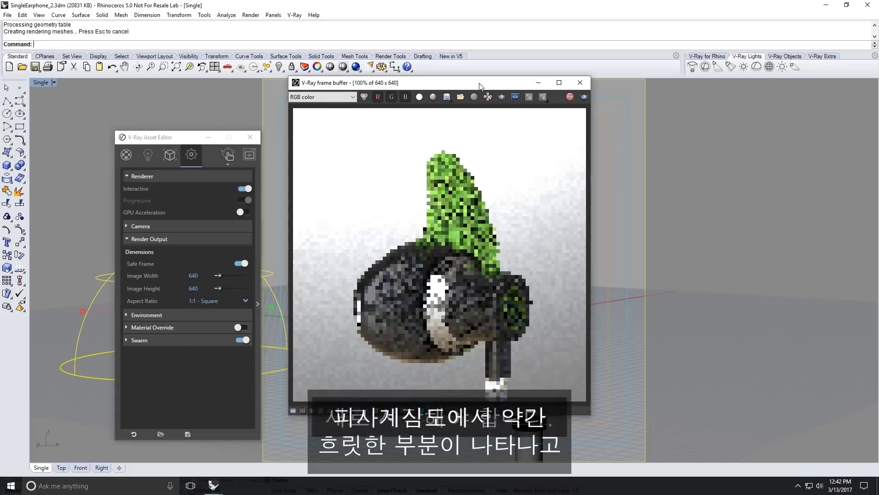
pyautogui.moveTo(479, 87); pyautogui.dragTo(742, 115)
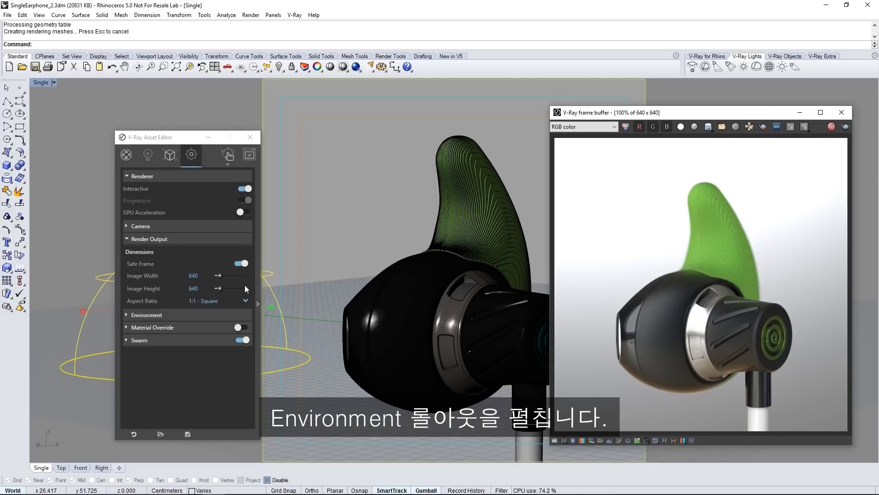
# Load Background.jpg as the environment background texture with Screen UVW mapping.
pyautogui.click(183, 240)
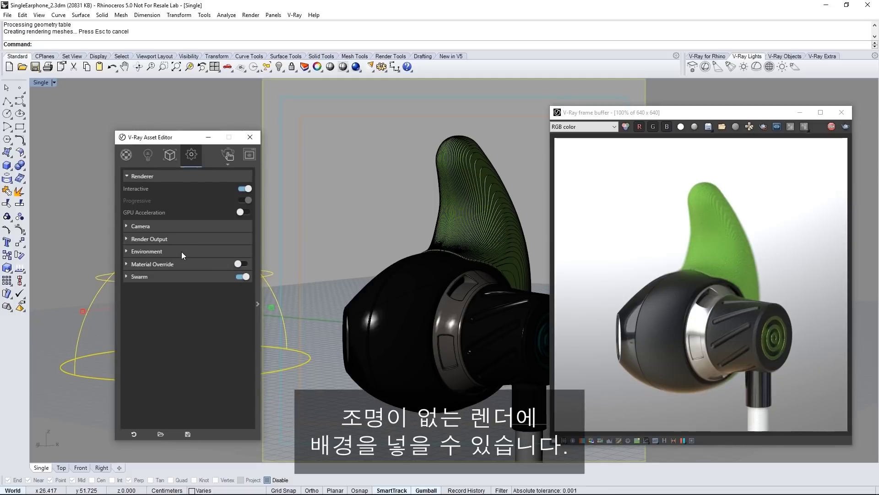
pyautogui.click(182, 252)
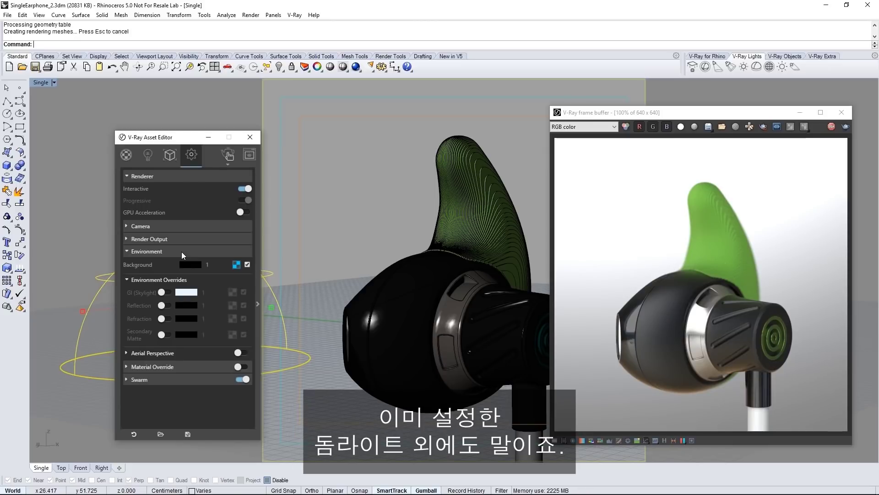
pyautogui.click(236, 266)
pyautogui.moveTo(383, 286); pyautogui.dragTo(438, 288)
pyautogui.click(378, 285)
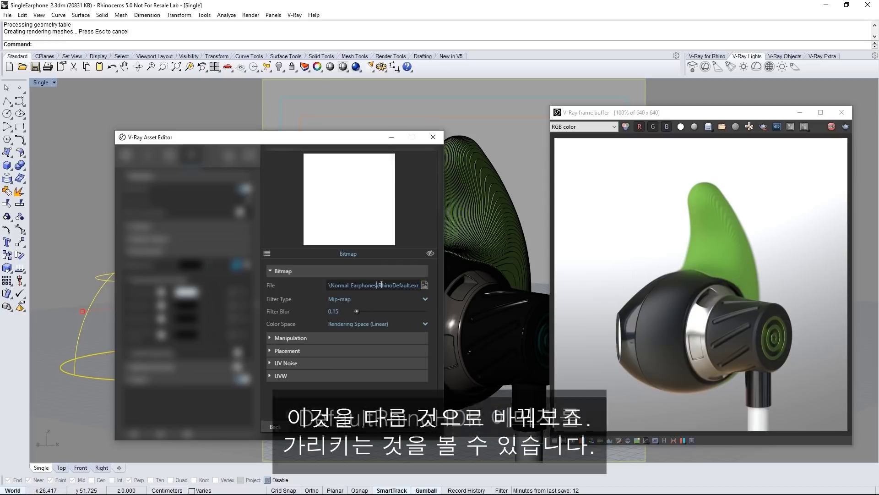
pyautogui.click(425, 285)
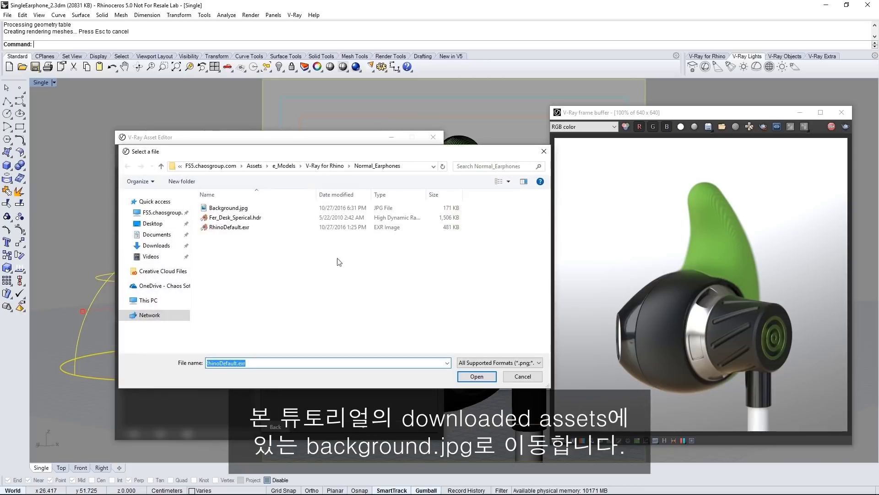
pyautogui.doubleClick(250, 209)
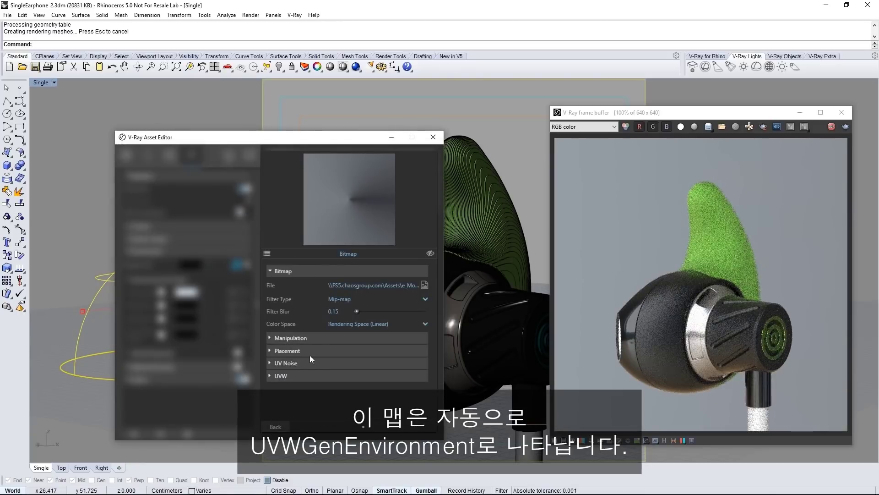
pyautogui.click(306, 376)
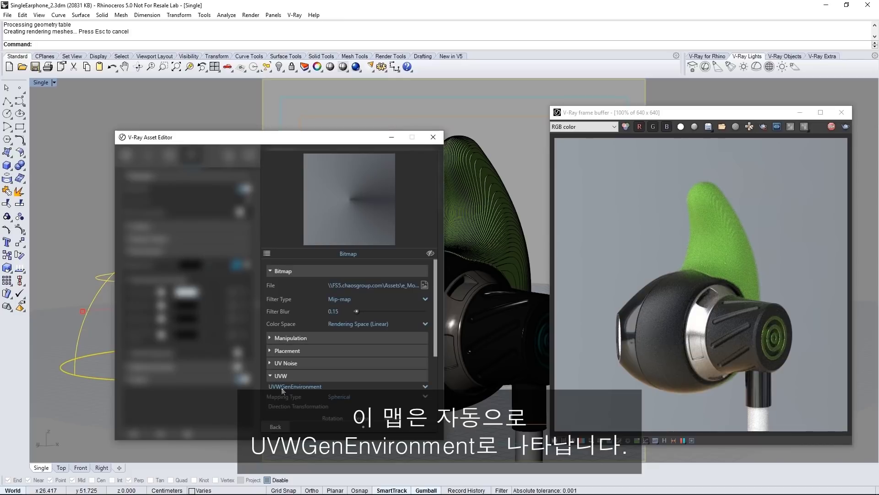
pyautogui.click(344, 398)
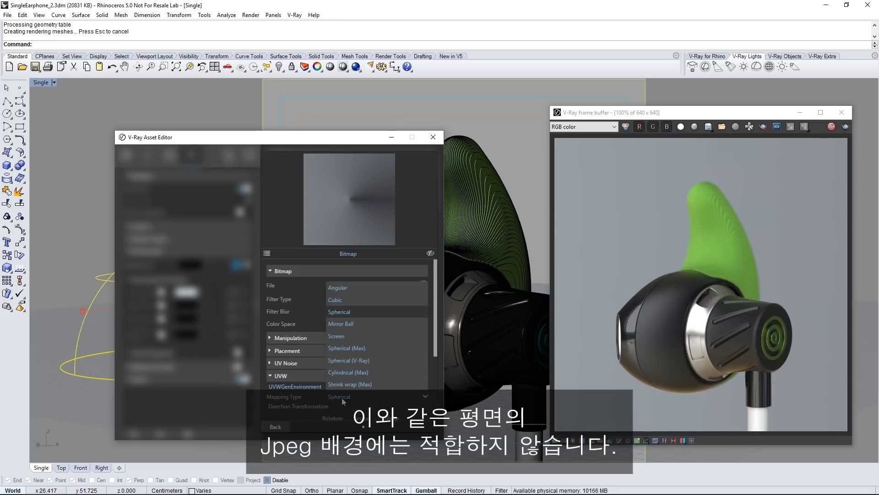
pyautogui.click(343, 337)
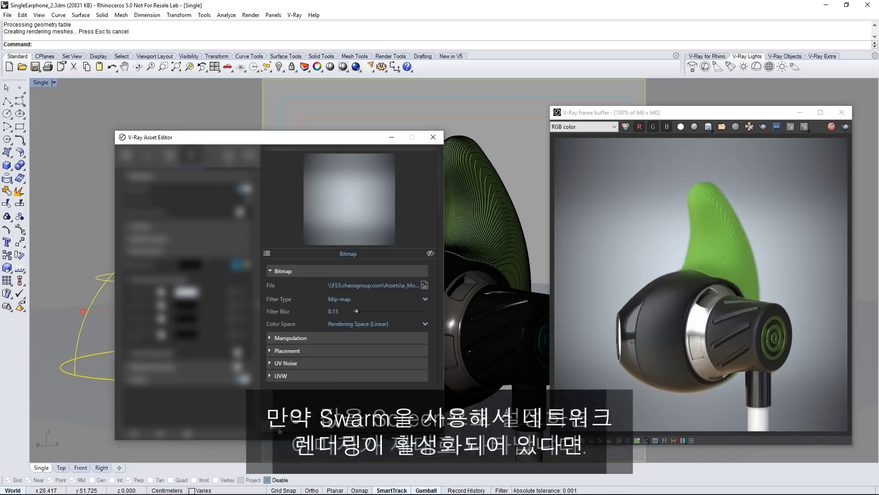
pyautogui.click(259, 304)
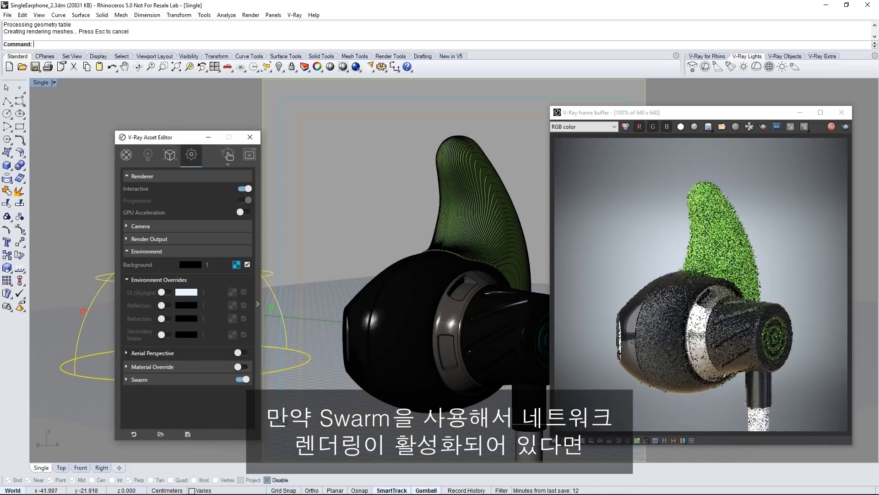
# Turn Interactive off, set Quality to High and run the production render.
pyautogui.click(208, 251)
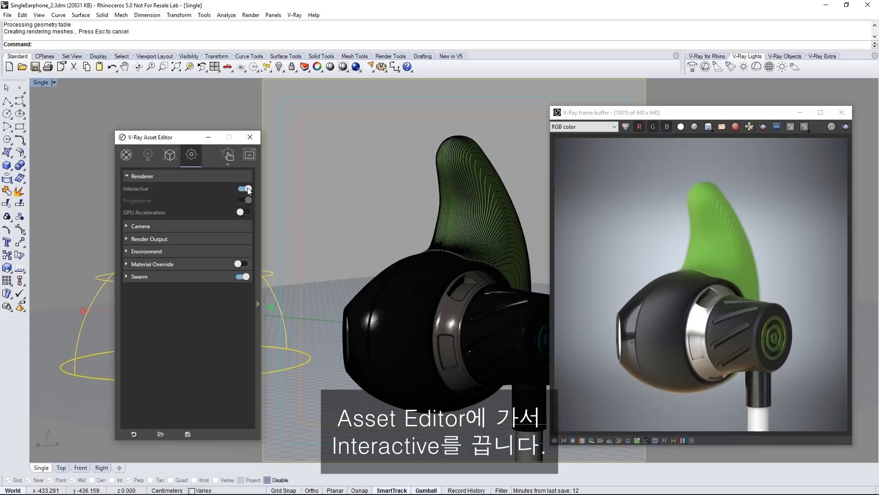
pyautogui.click(246, 189)
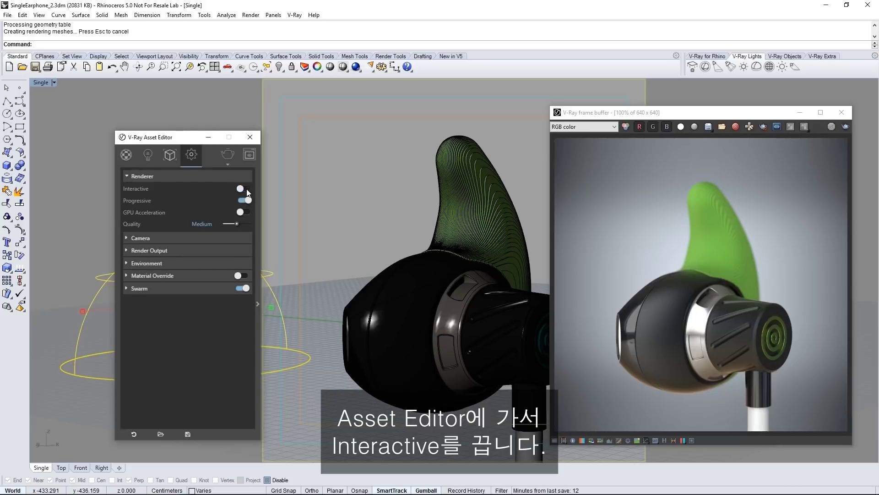
pyautogui.moveTo(238, 224); pyautogui.dragTo(243, 224)
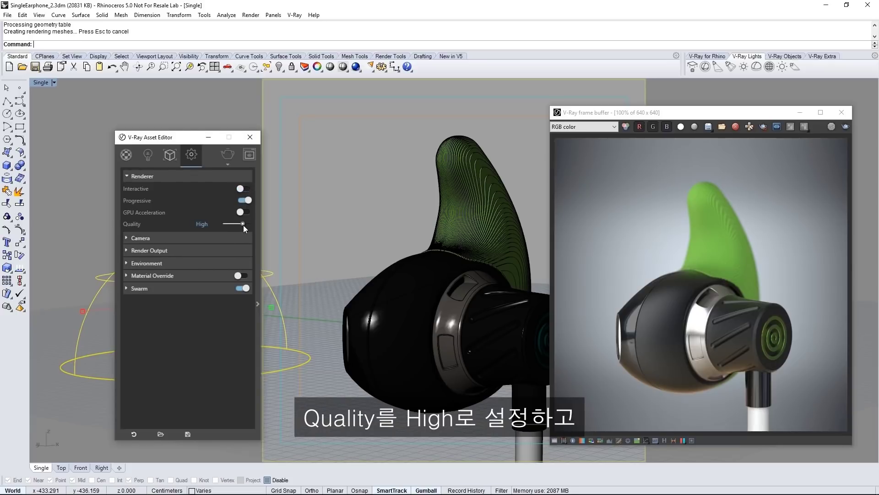
pyautogui.click(228, 155)
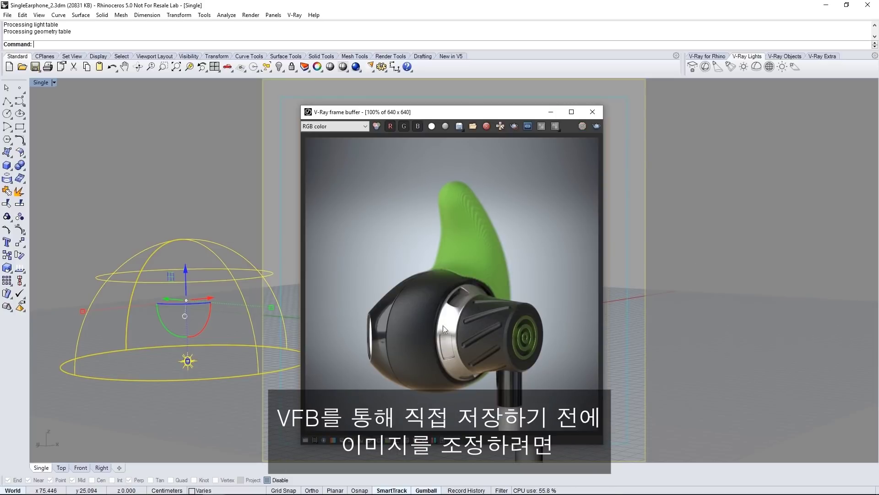
# Enable the Exposure correction and lower Highlight Burn to 0.76.
pyautogui.click(306, 440)
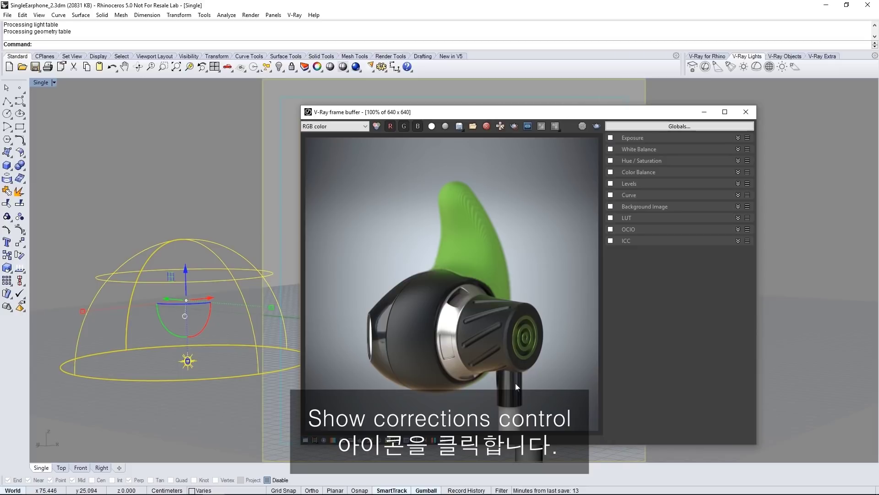
pyautogui.click(738, 137)
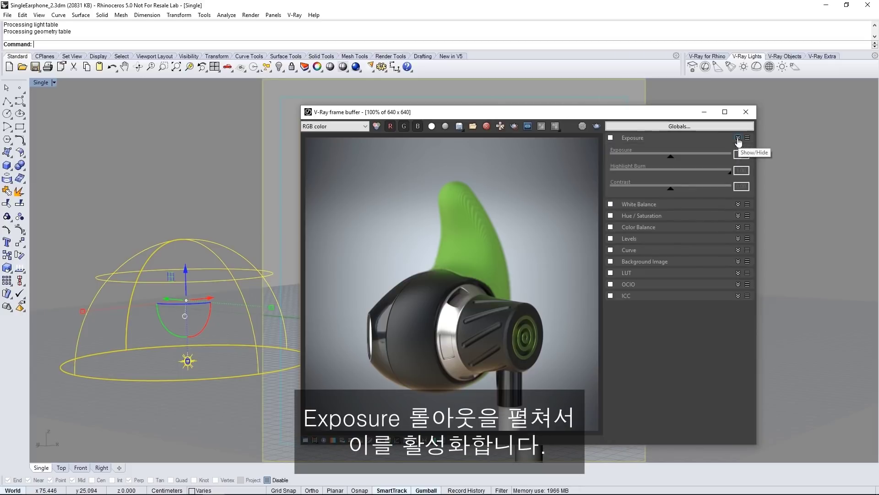
pyautogui.click(610, 138)
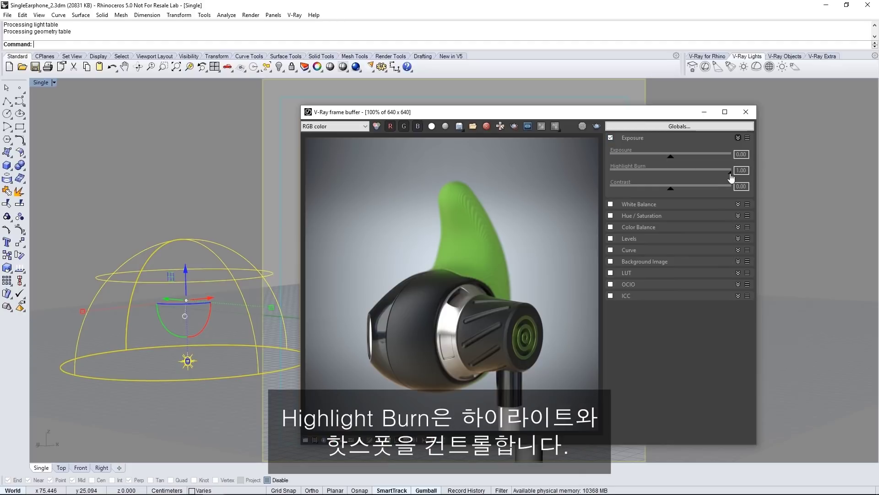
pyautogui.moveTo(731, 177); pyautogui.dragTo(696, 177)
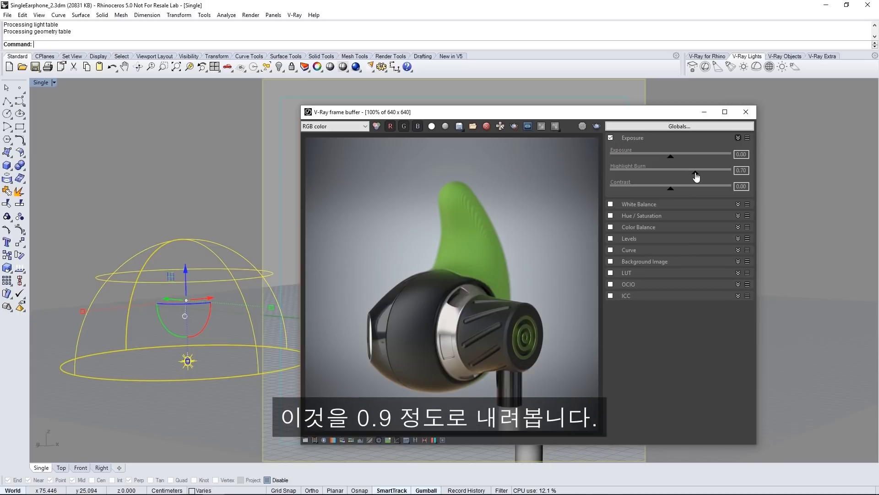
pyautogui.click(738, 138)
# Enable Color Balance on shadows with Cyan/Red -0.02 and a slight Yellow/Blue change.
pyautogui.click(738, 171)
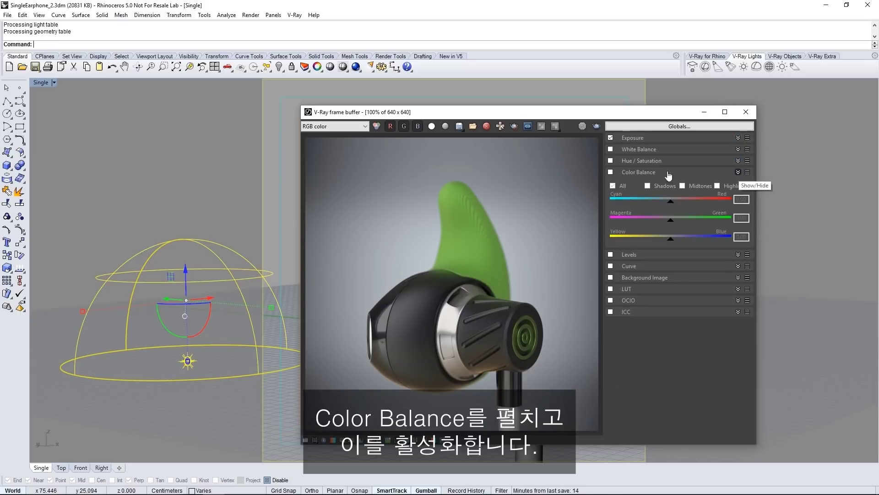
pyautogui.click(641, 174)
pyautogui.click(647, 185)
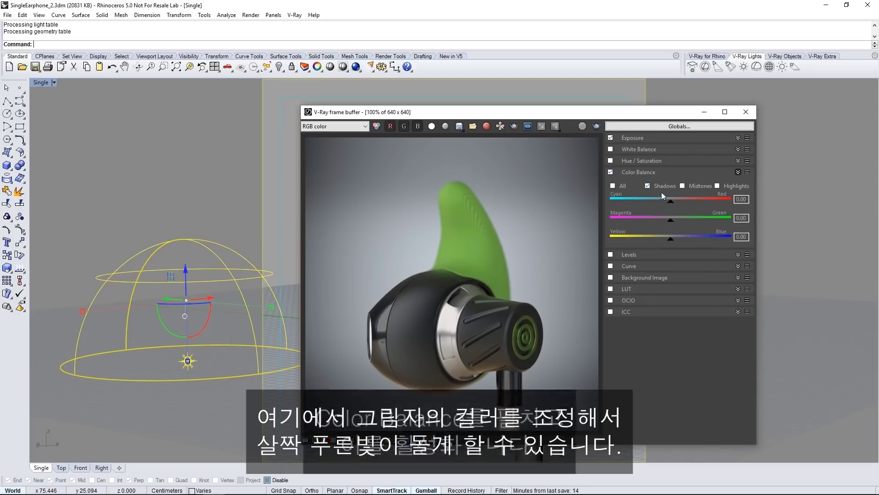
pyautogui.click(741, 199)
pyautogui.write('-0.02')
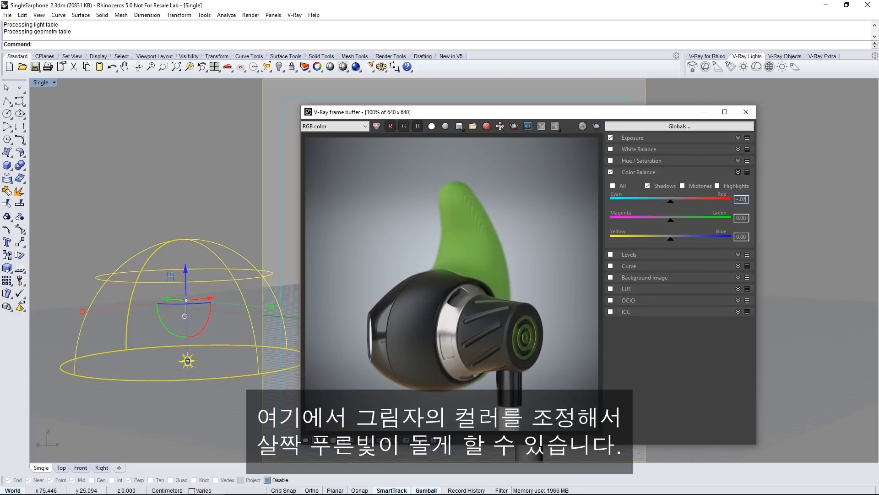
pyautogui.click(742, 236)
pyautogui.write('-0')
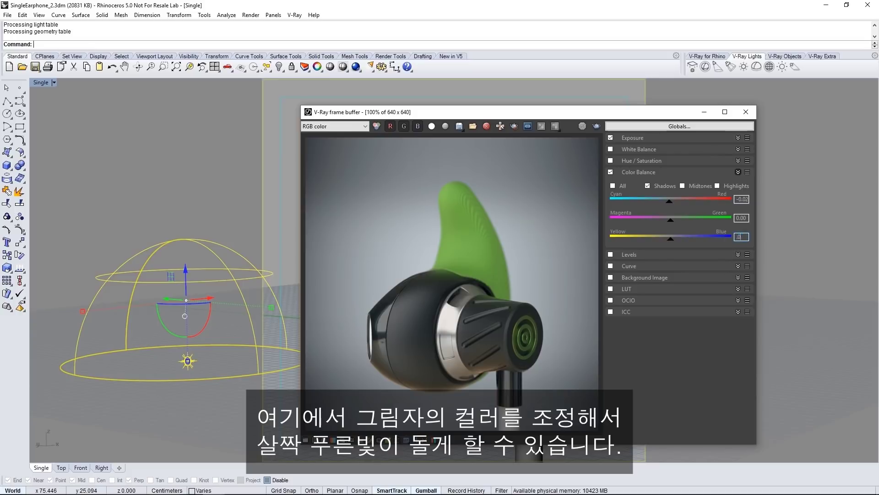
pyautogui.click(738, 172)
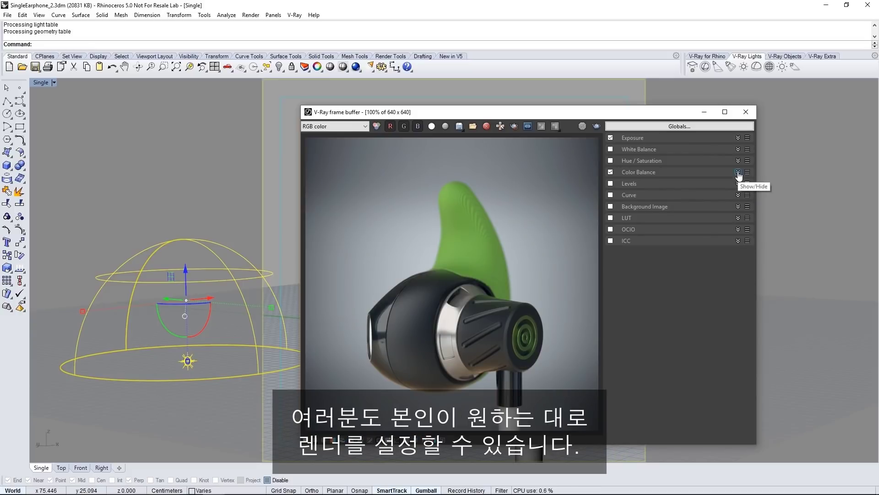
# Enable the Curve correction and shape it into a gentle S-curve.
pyautogui.click(738, 195)
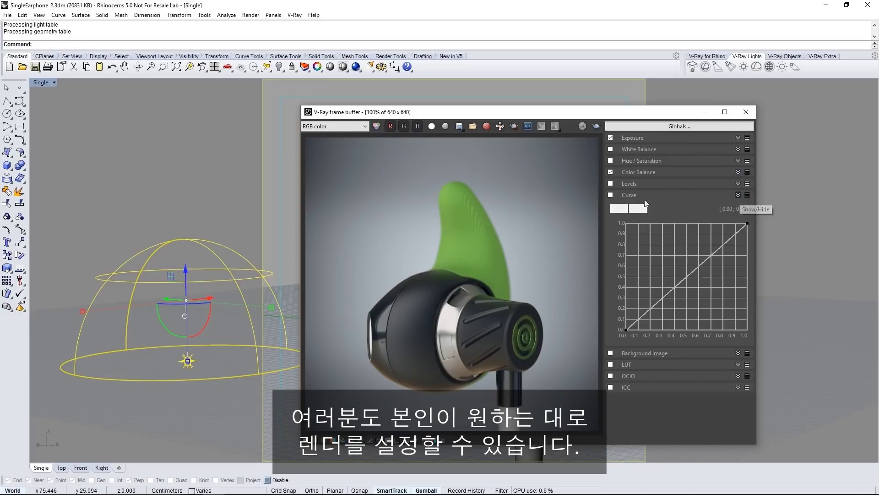
pyautogui.click(747, 223)
pyautogui.moveTo(713, 255); pyautogui.dragTo(702, 231)
pyautogui.click(625, 329)
pyautogui.moveTo(649, 305); pyautogui.dragTo(664, 301)
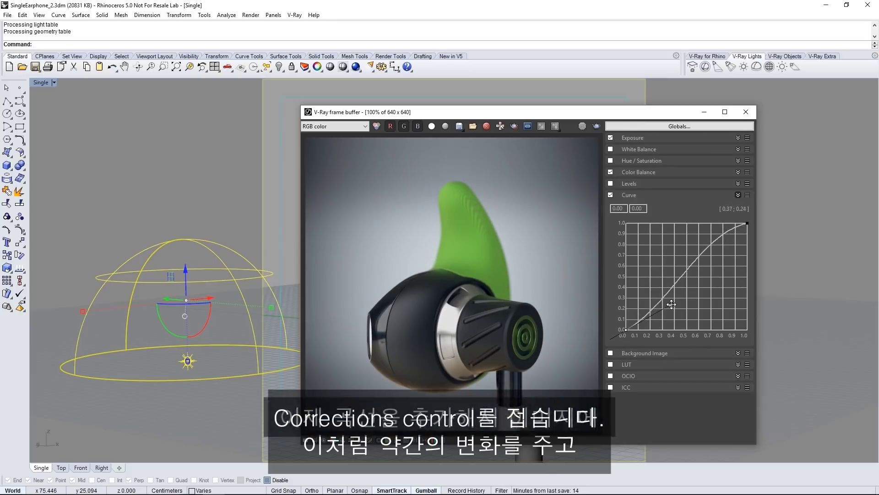
pyautogui.click(740, 195)
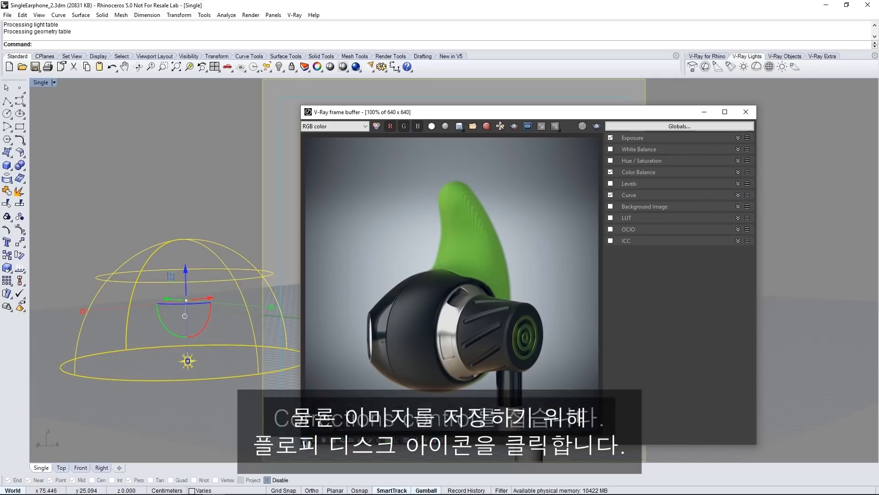
# Close the VFB image correction panel to show only the corrected render.
pyautogui.click(527, 126)
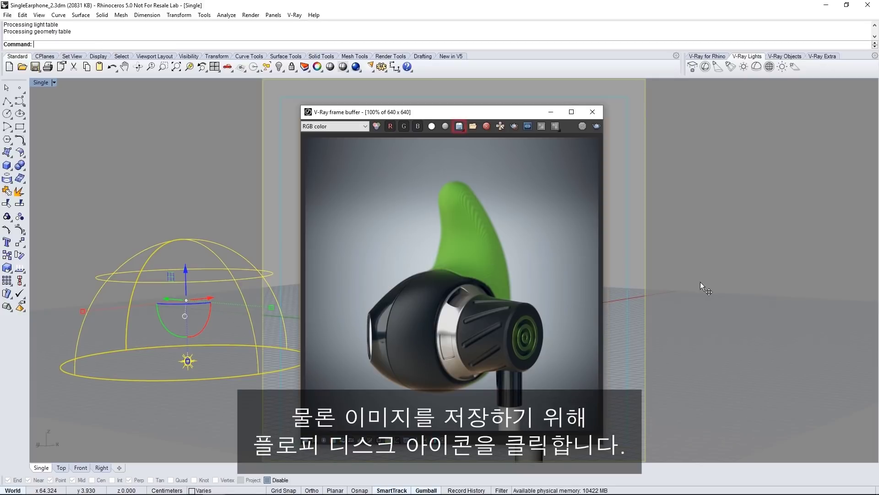